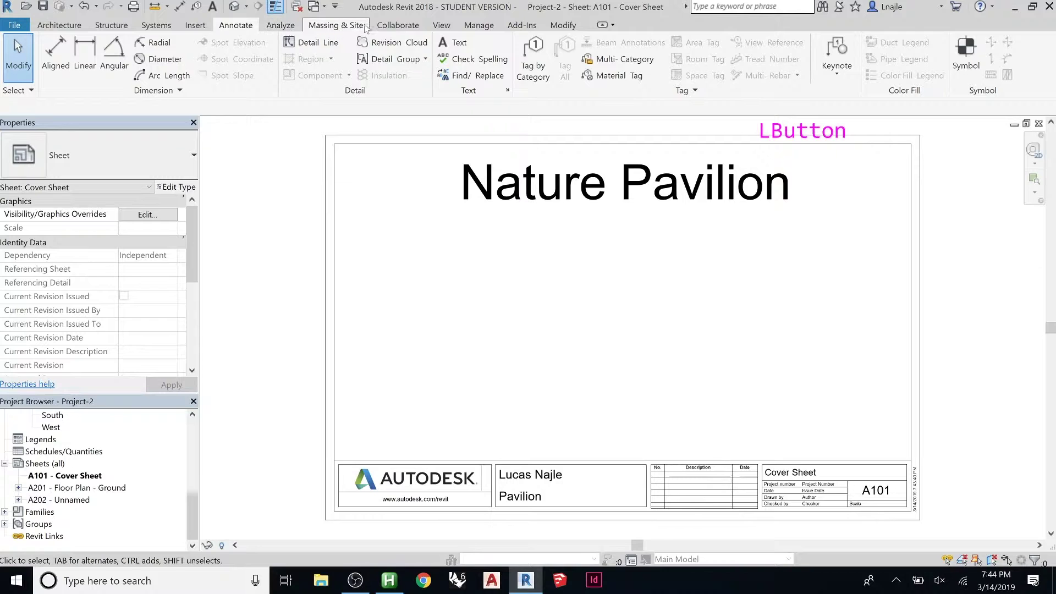
Step: Create a new sheet list schedule and add the Sheet Name and Sheet Number fields to it
click(441, 26)
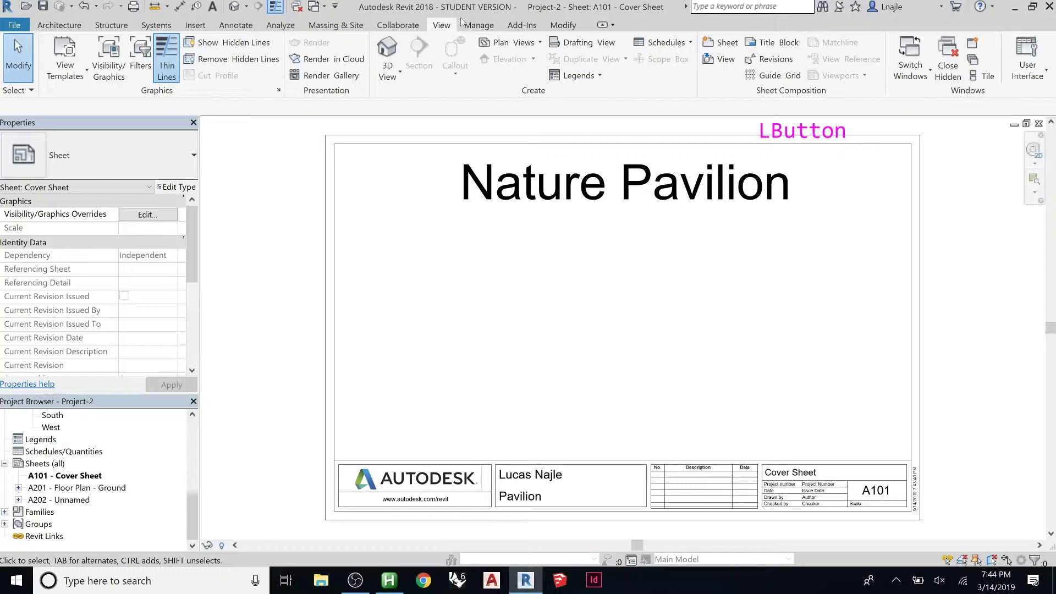
click(684, 48)
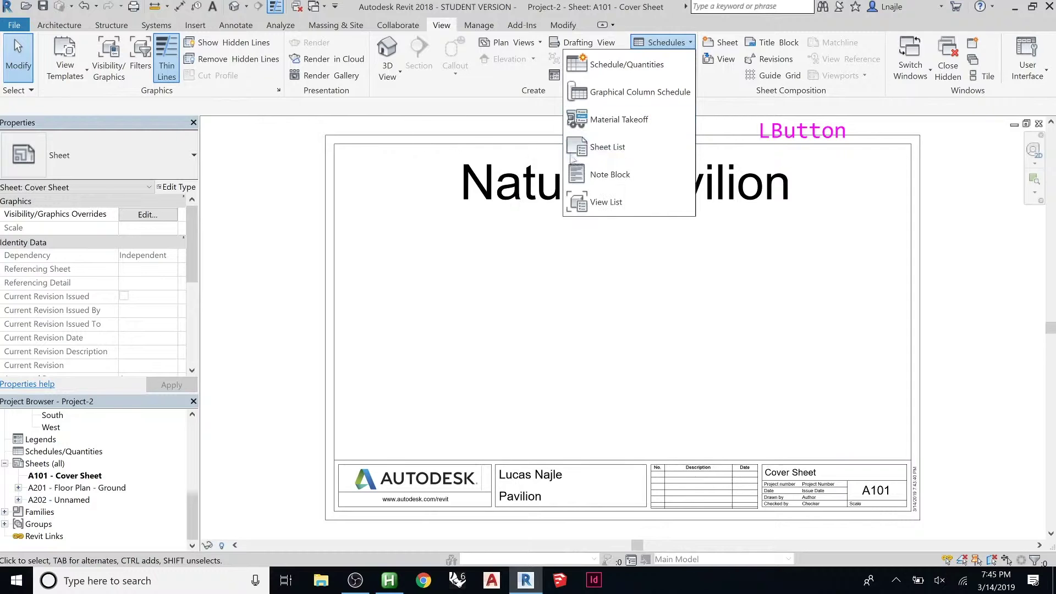
click(628, 153)
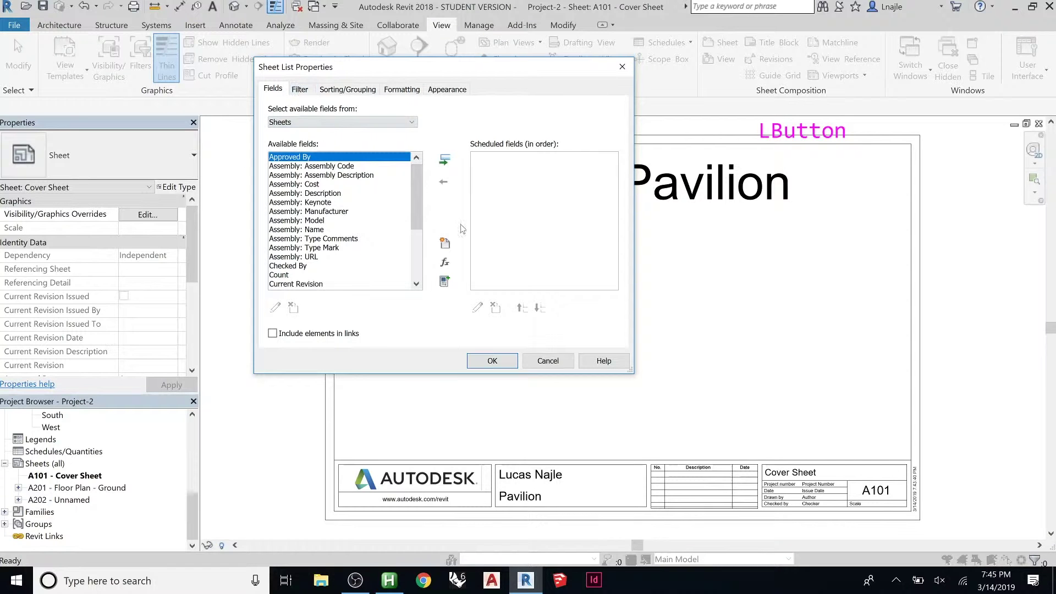
click(347, 123)
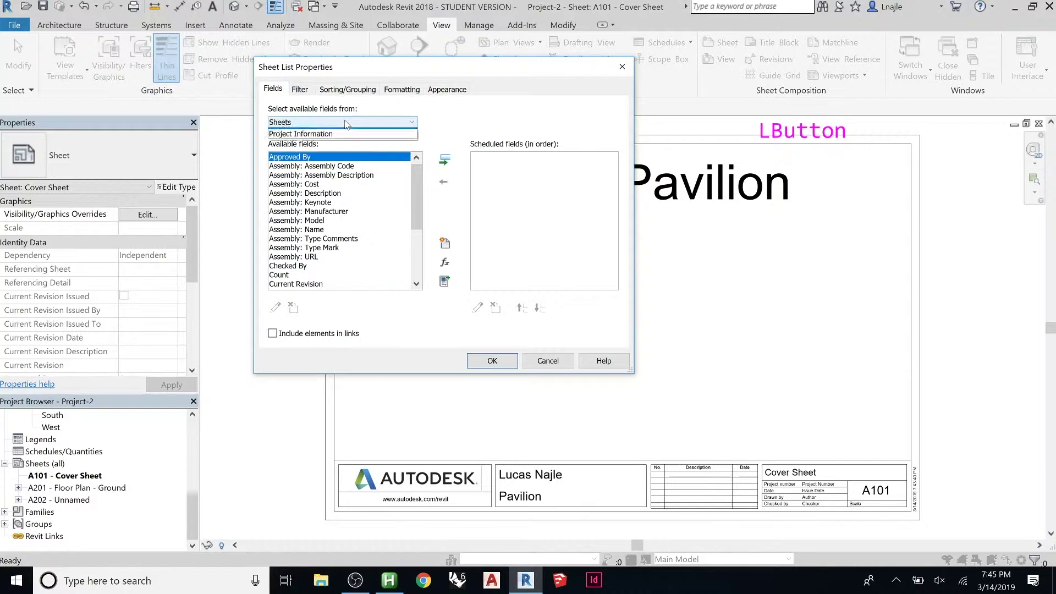
click(346, 122)
drag(421, 177, 423, 242)
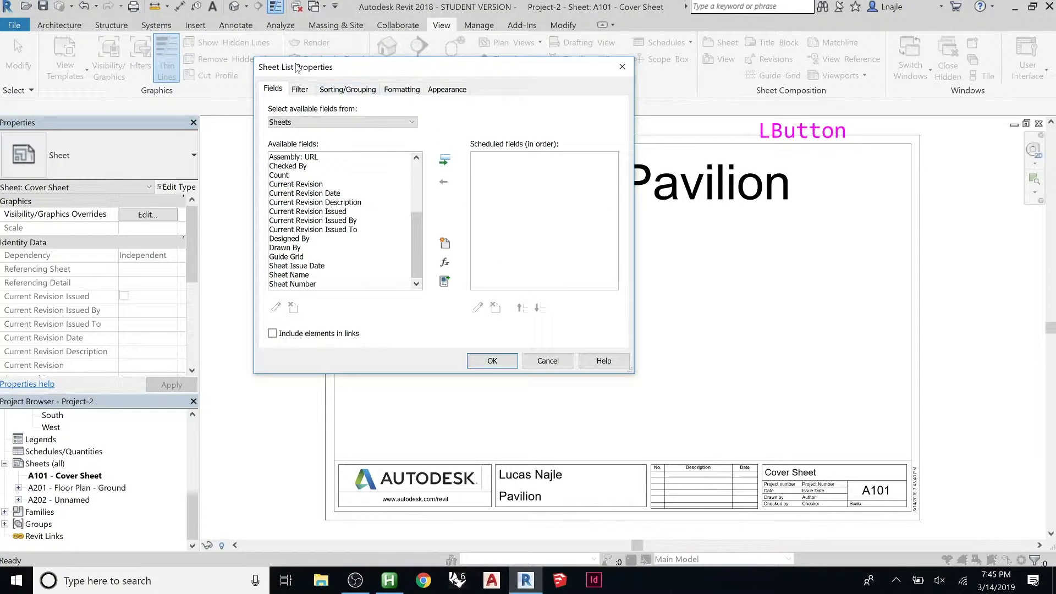
click(303, 275)
click(445, 160)
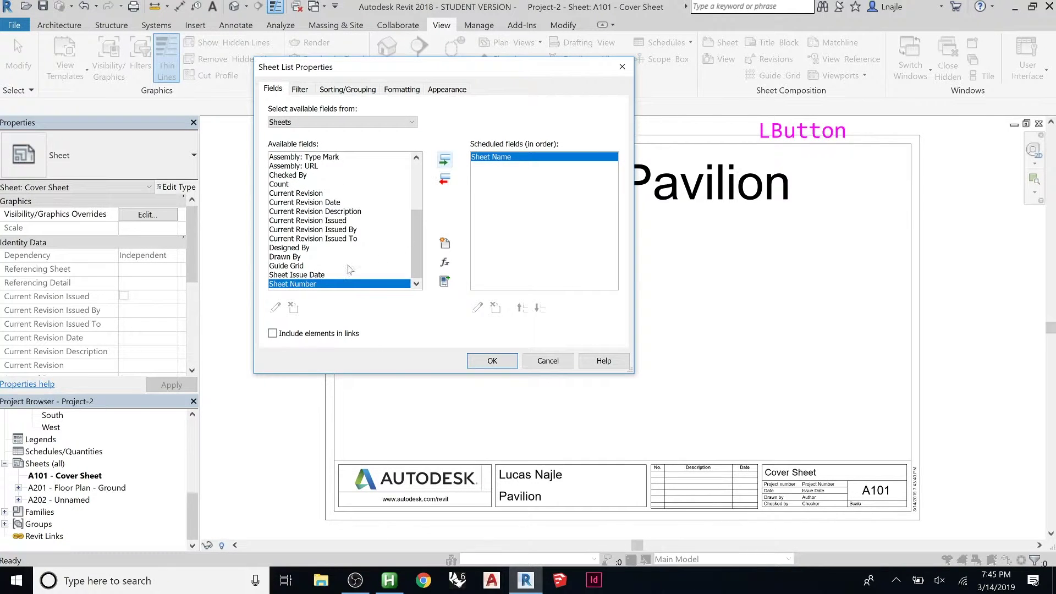
click(445, 160)
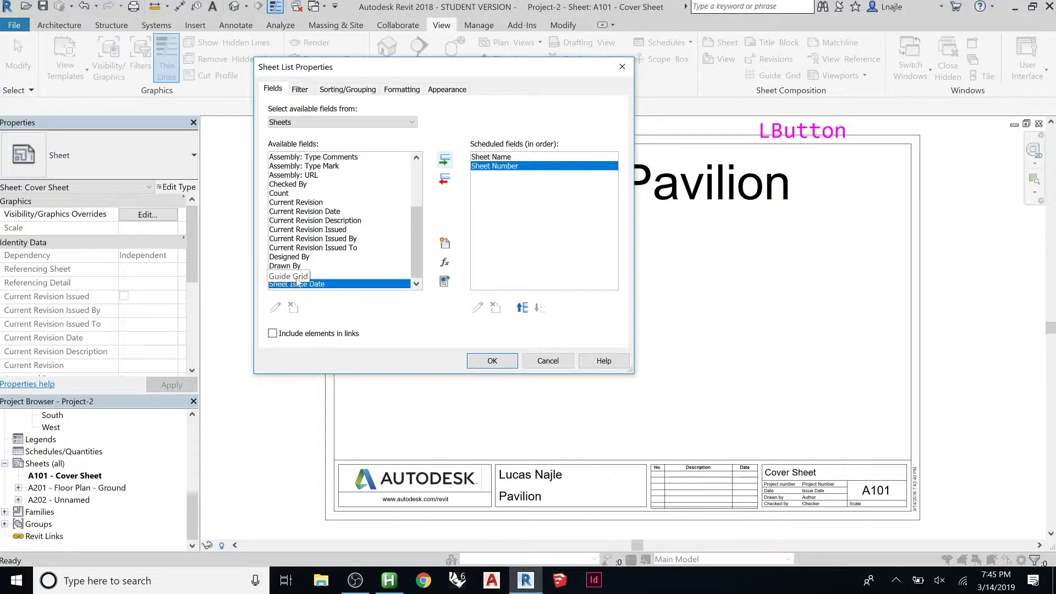
Step: Add the Current Revision and Sheet Issue Date fields and generate the sheet list
click(319, 203)
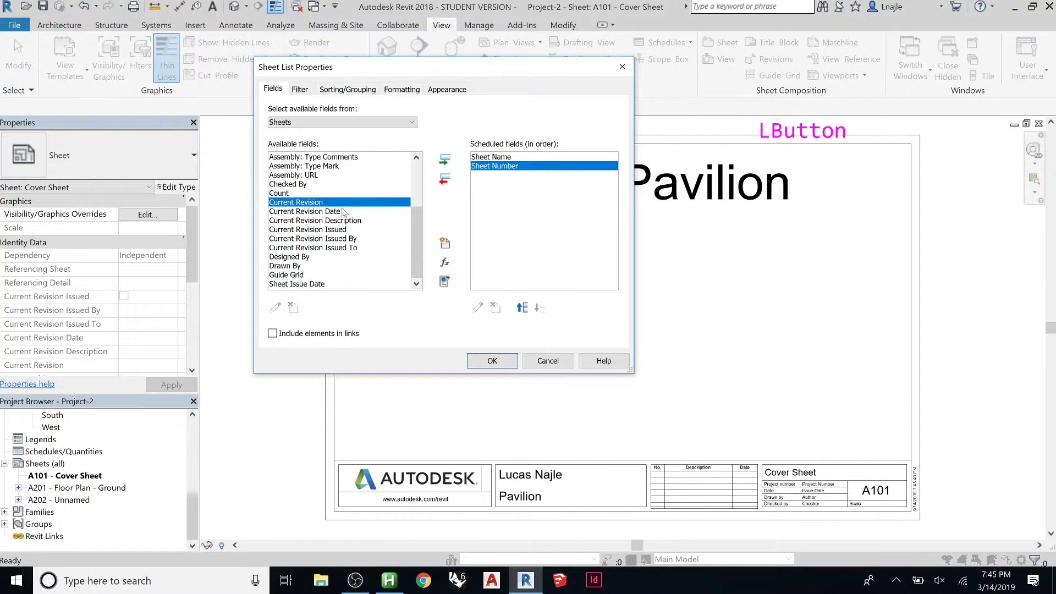
click(447, 163)
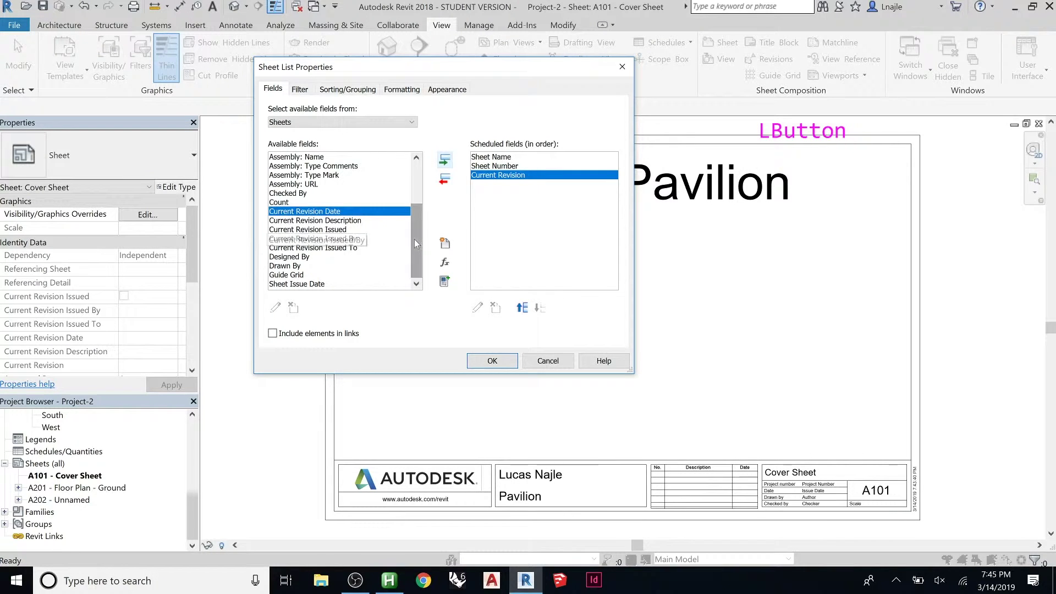
mouse_move(418, 235)
mouse_down()
mouse_move(427, 192)
mouse_move(415, 250)
mouse_up()
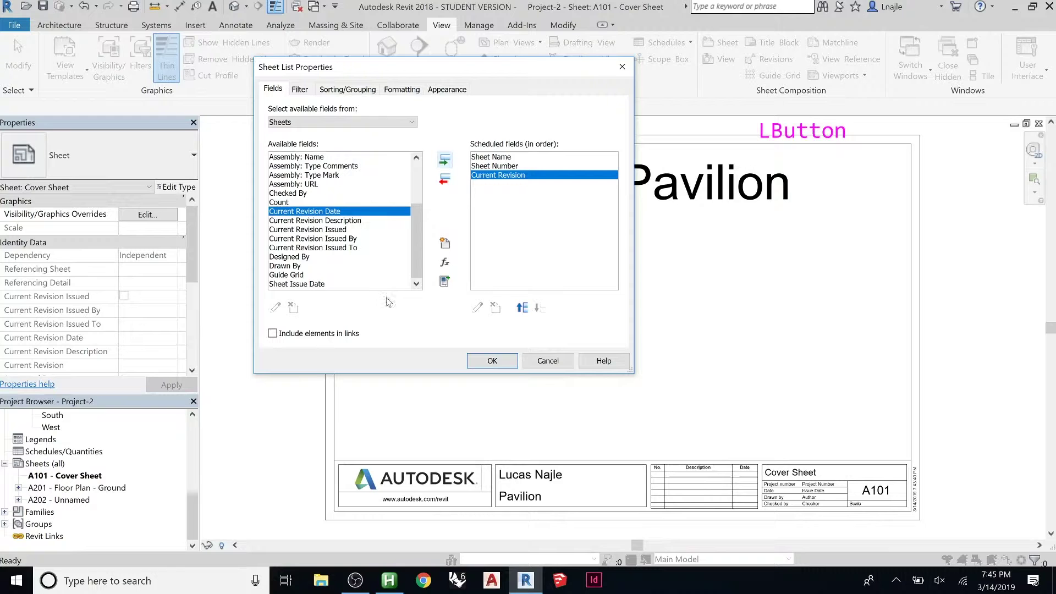
click(336, 285)
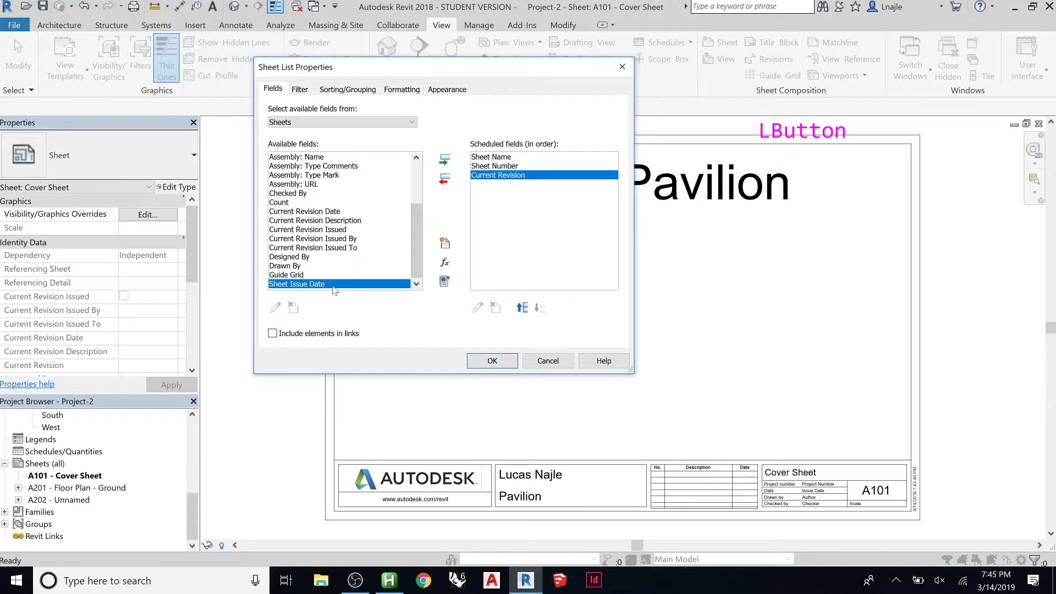
click(445, 160)
click(502, 363)
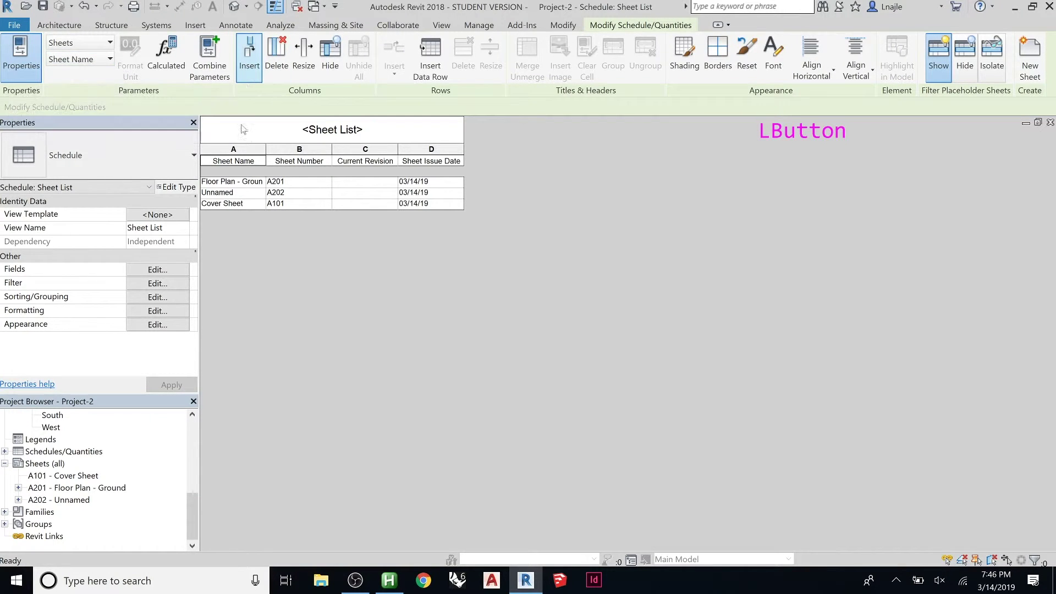
Step: Look over the Sheet Number cells in the sheet list and return to the A101 cover sheet
click(295, 183)
click(292, 193)
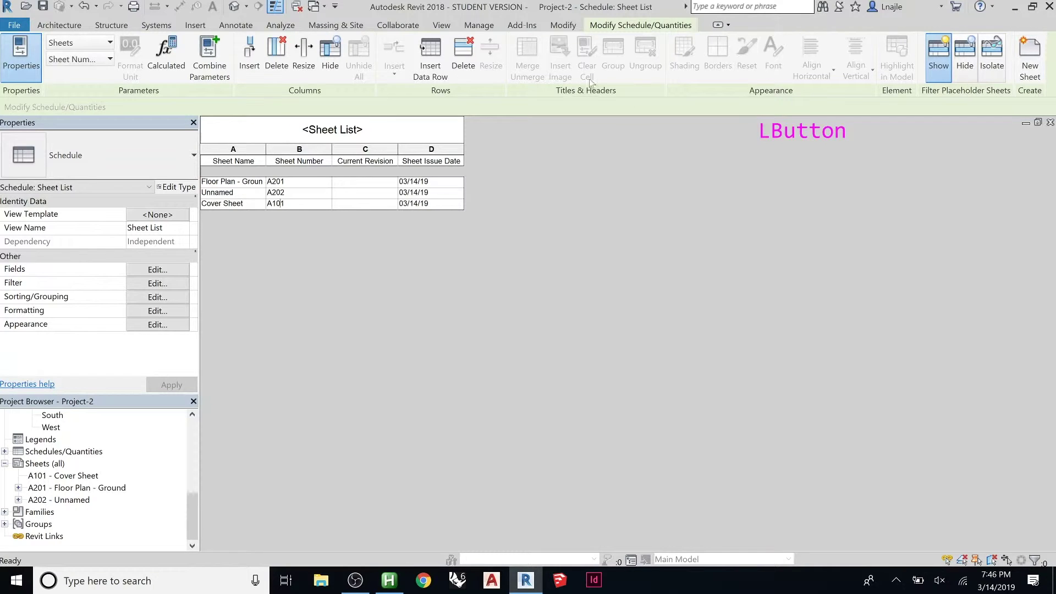
click(314, 8)
click(274, 41)
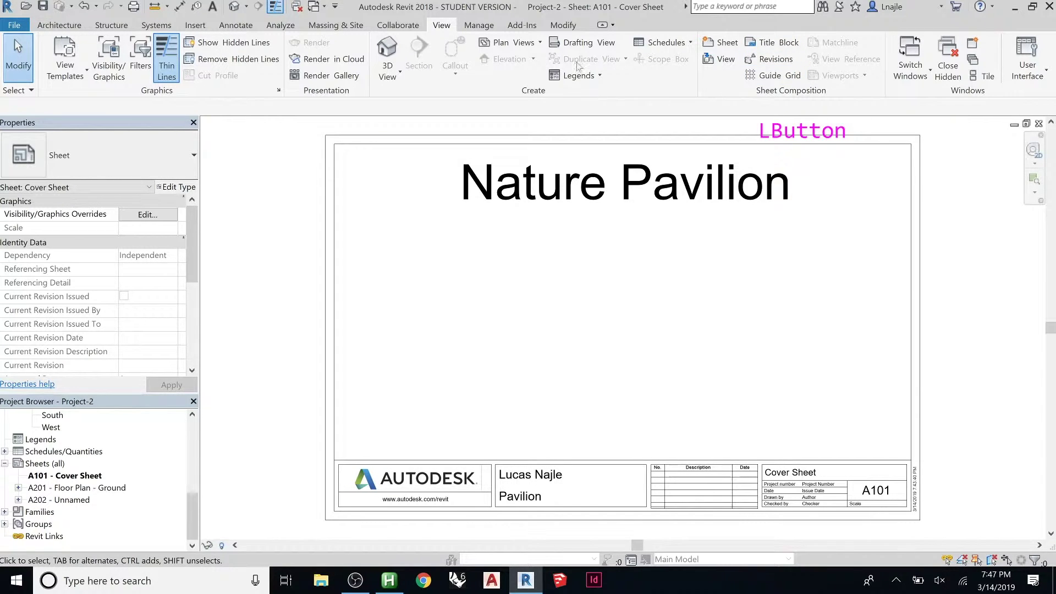
click(665, 50)
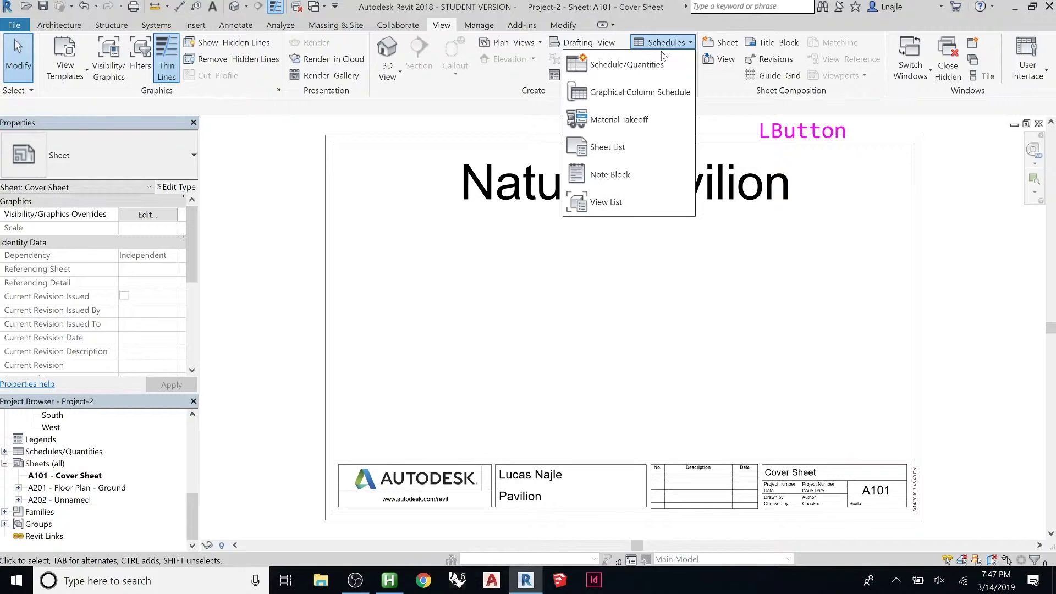
click(628, 145)
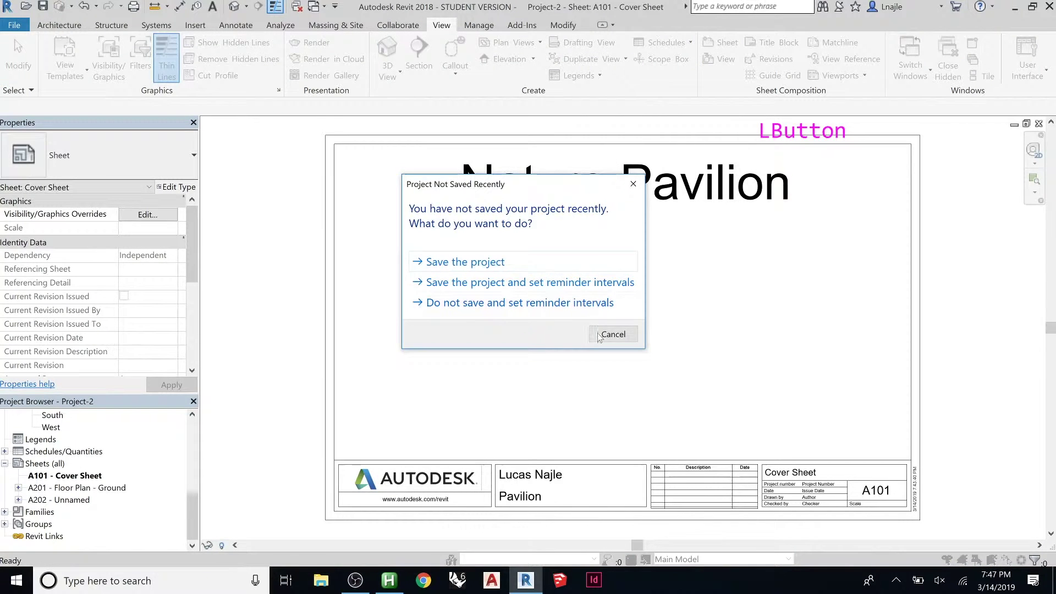
click(607, 331)
drag(414, 200, 403, 266)
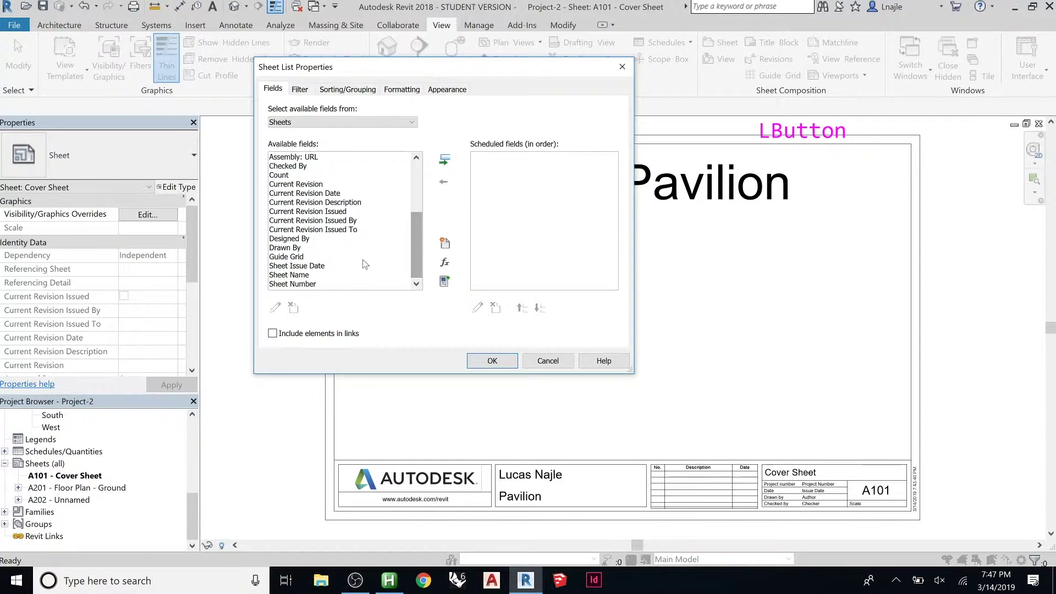
click(305, 285)
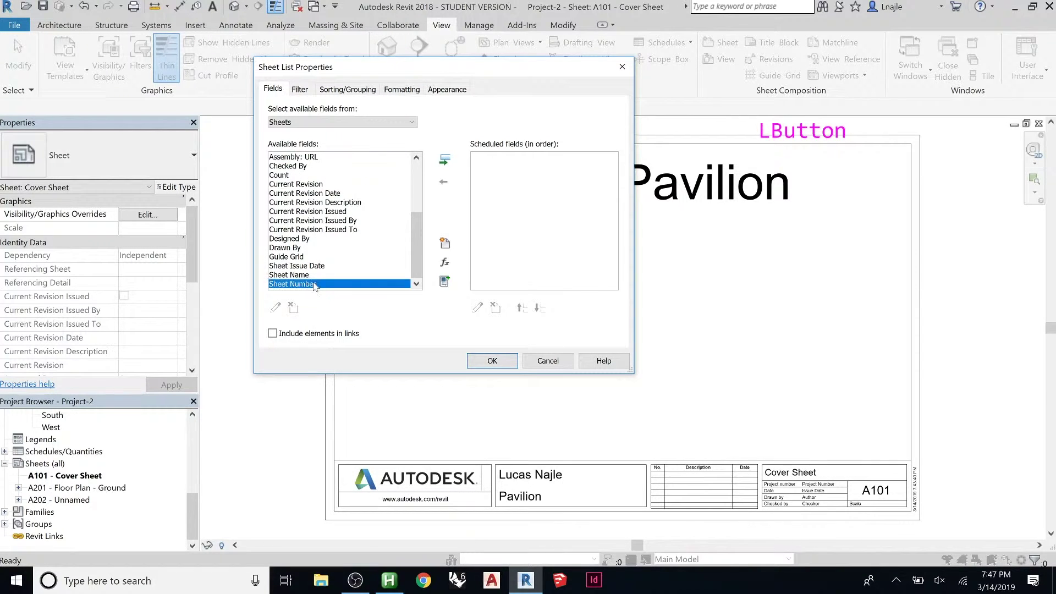
click(445, 161)
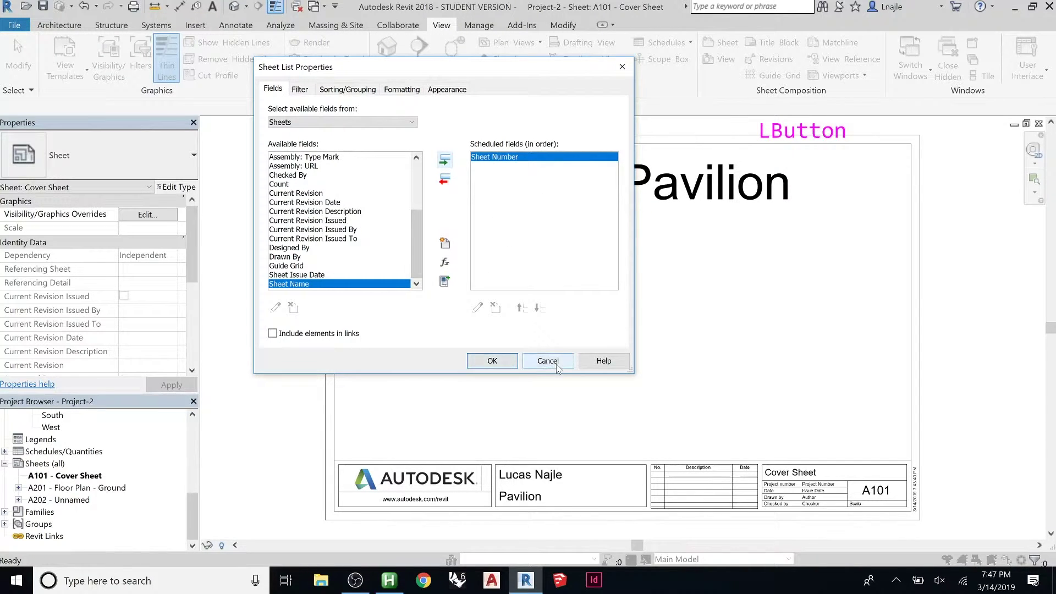
click(527, 360)
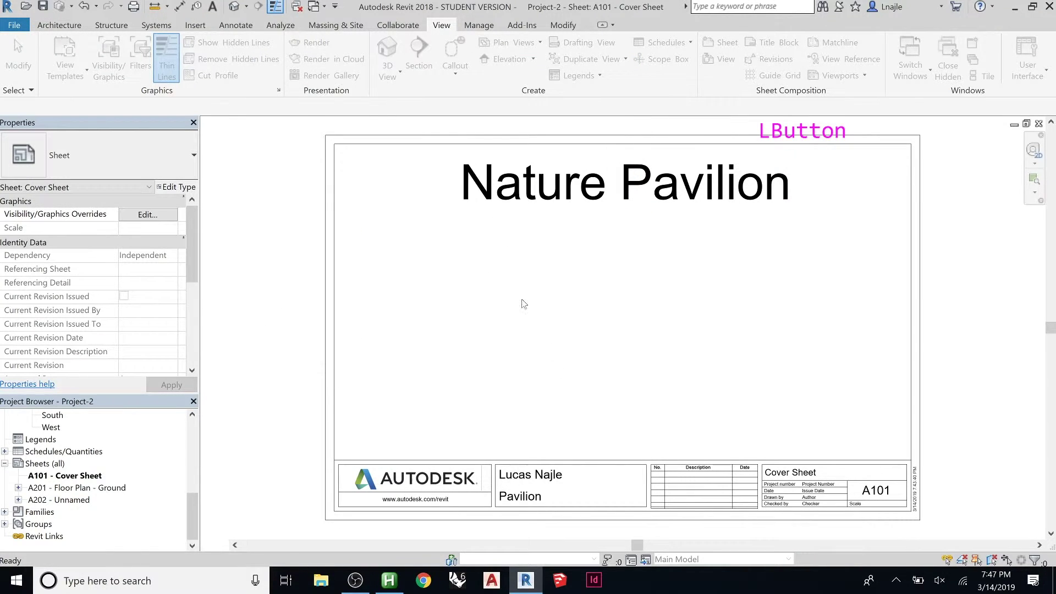
Step: Switch to the existing sheet list schedule and open its filter settings
click(314, 6)
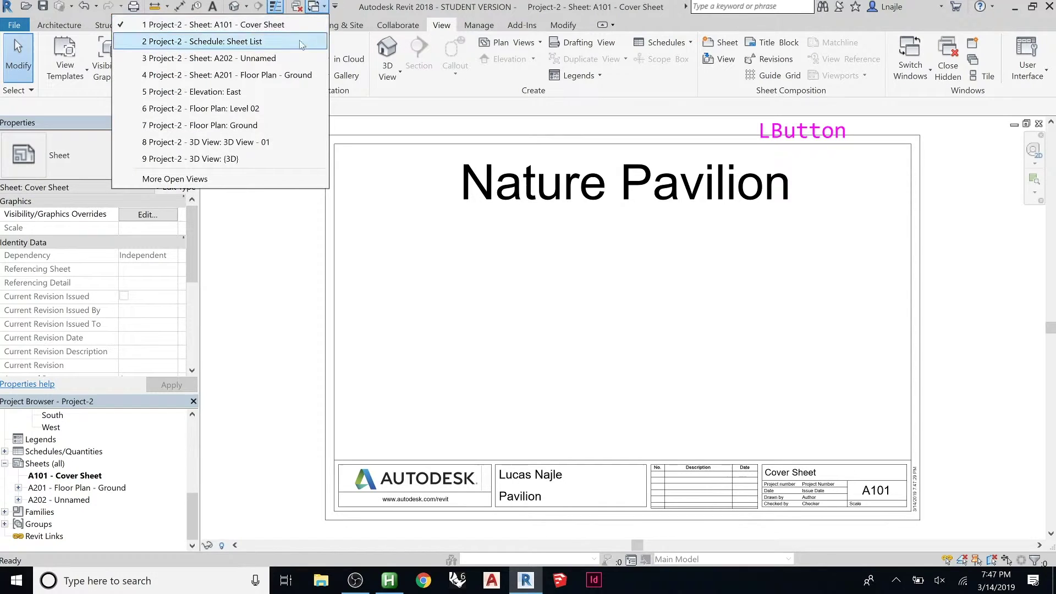
click(270, 41)
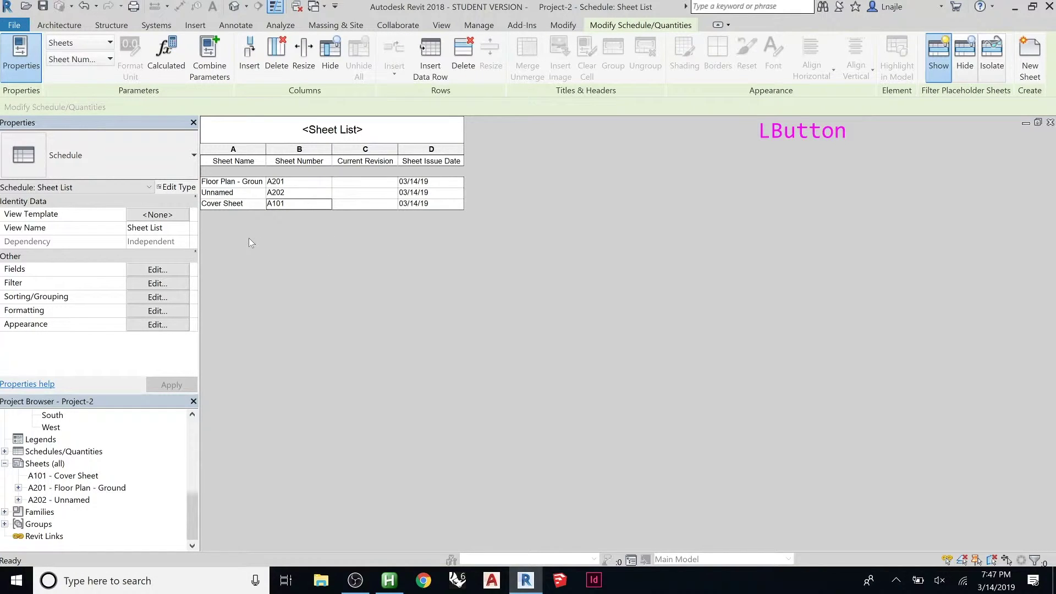
click(159, 270)
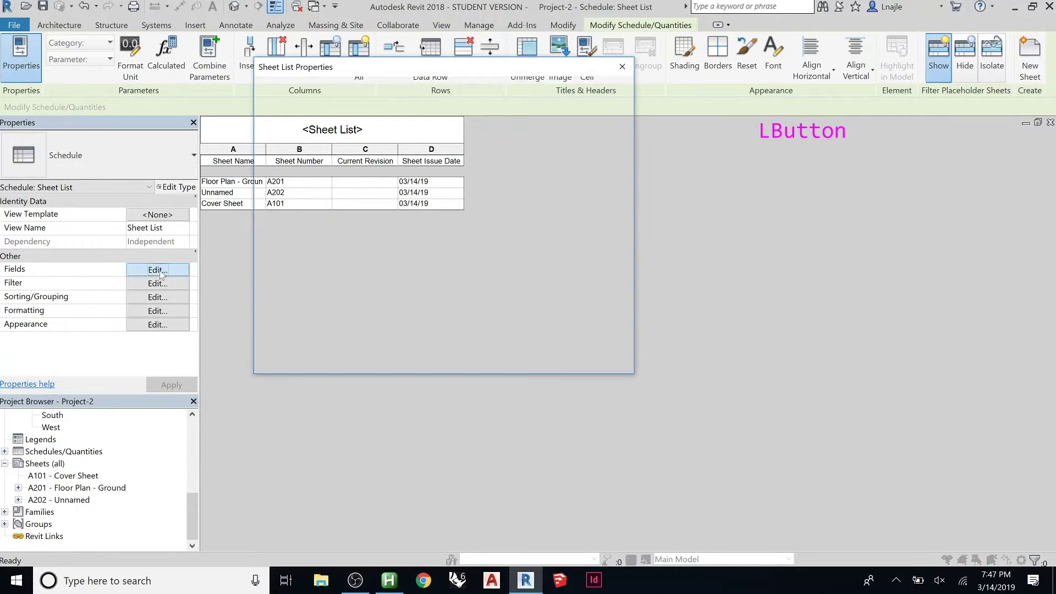
drag(350, 77, 516, 131)
click(467, 144)
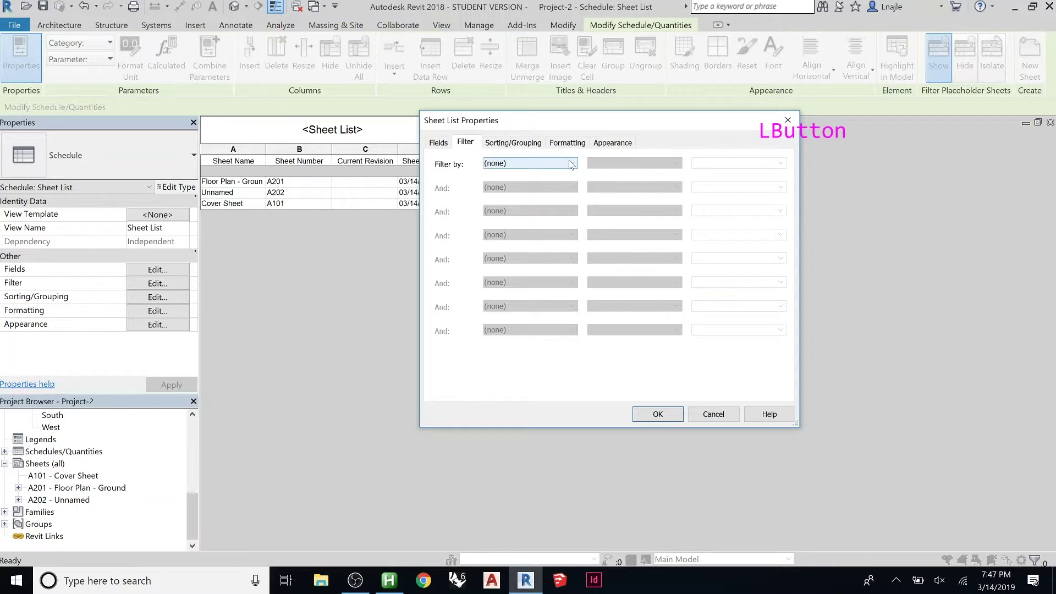
drag(542, 128, 581, 132)
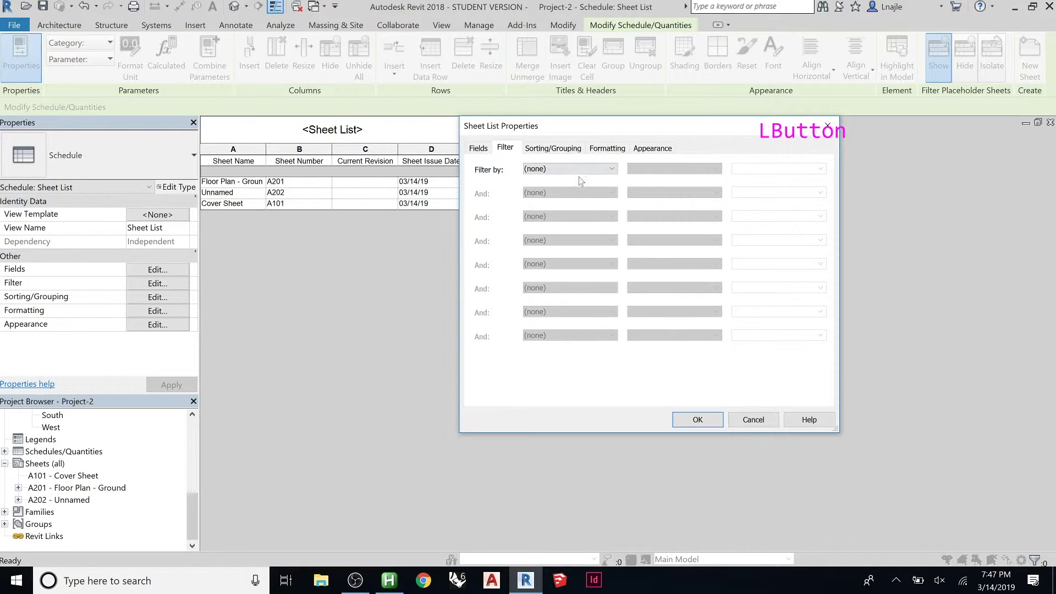
Step: Try a Sheet Name filter with the equals condition, review the available conditions and values, and discard the filter
click(593, 172)
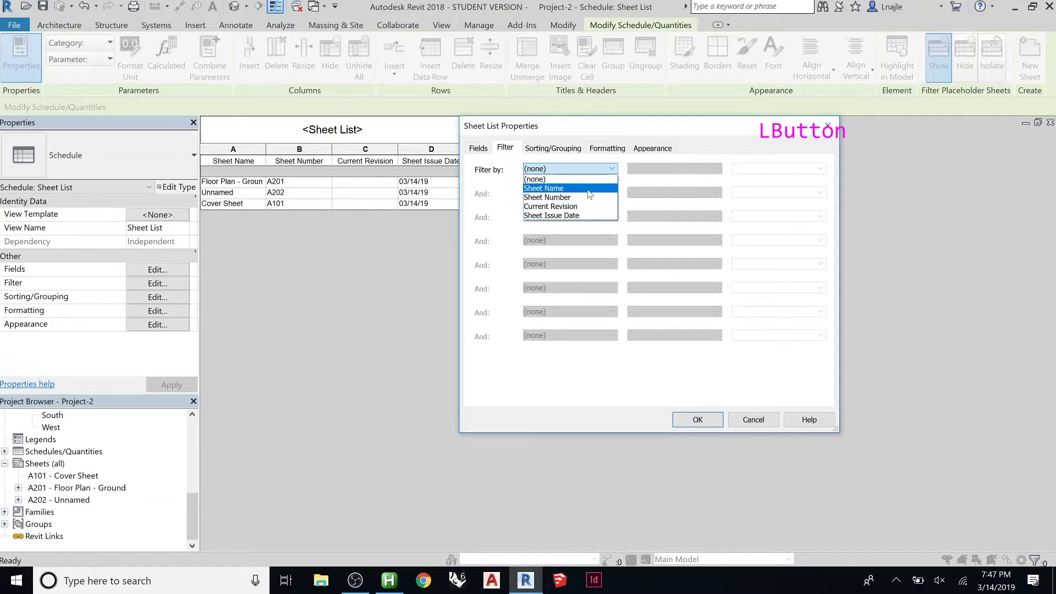
click(588, 188)
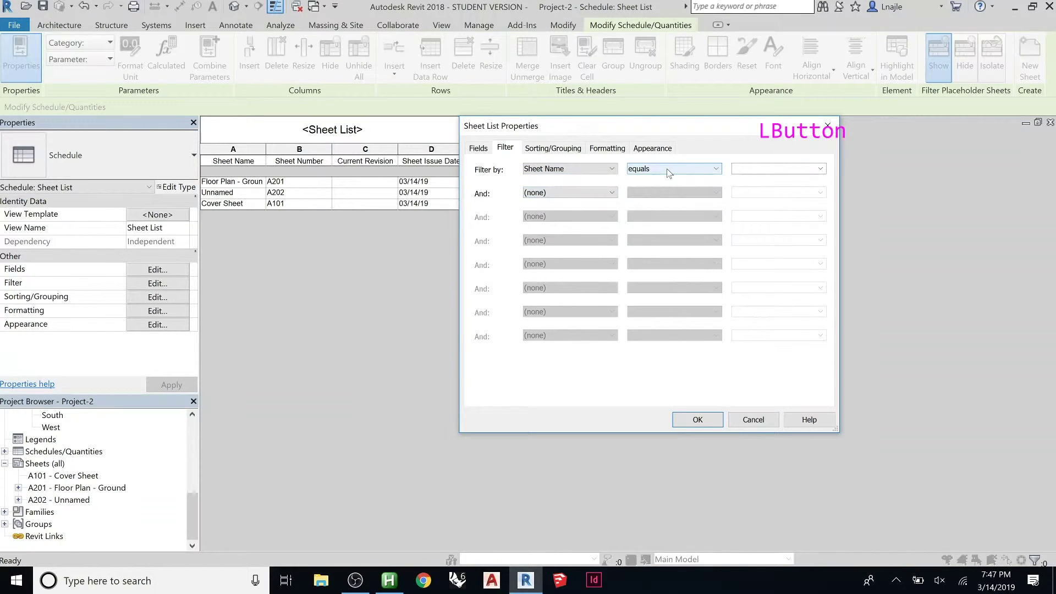
click(668, 171)
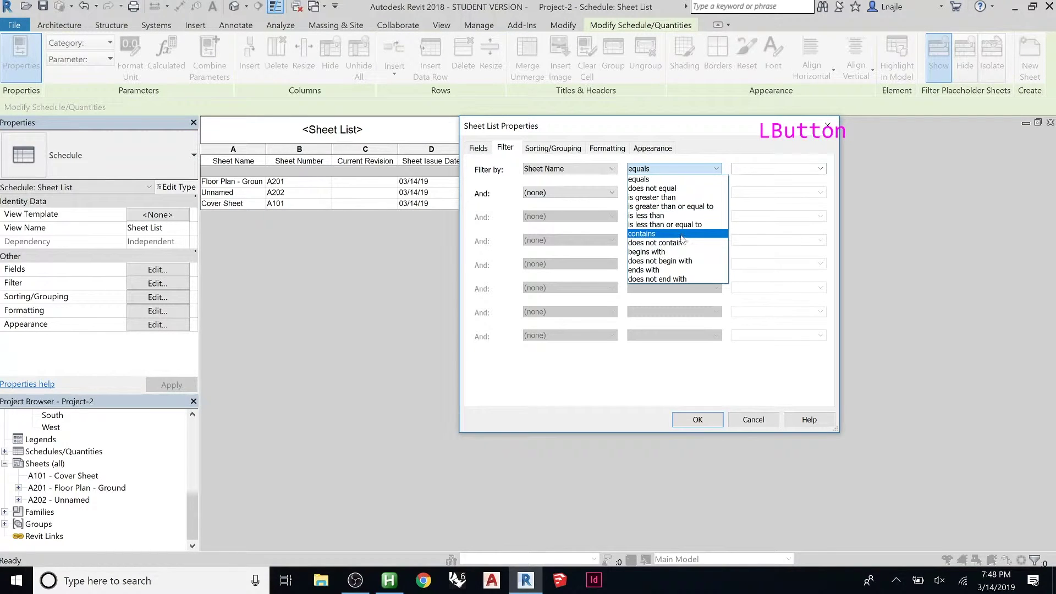
click(667, 177)
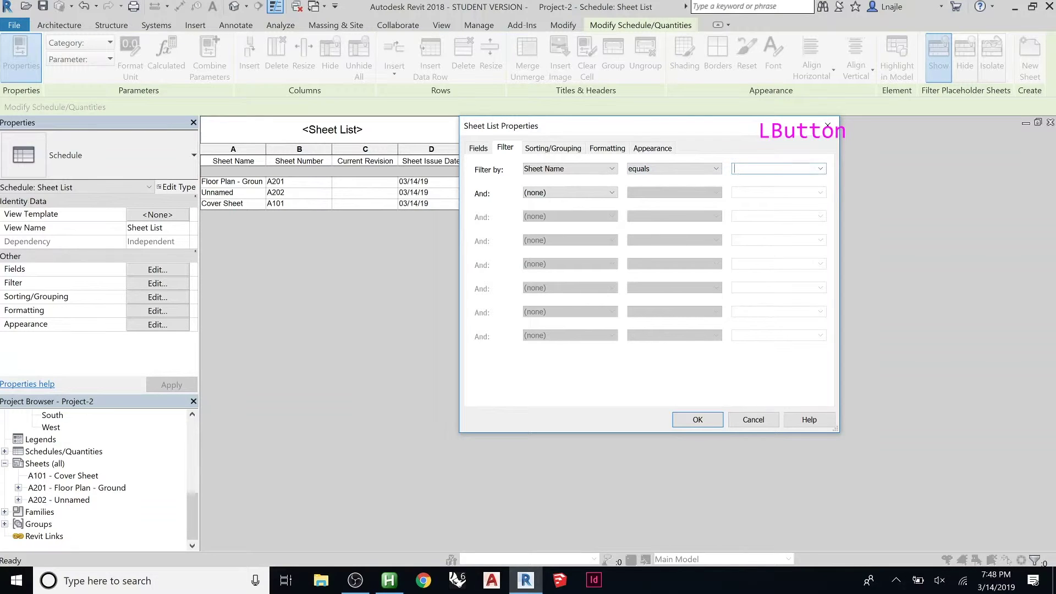
click(809, 169)
click(822, 169)
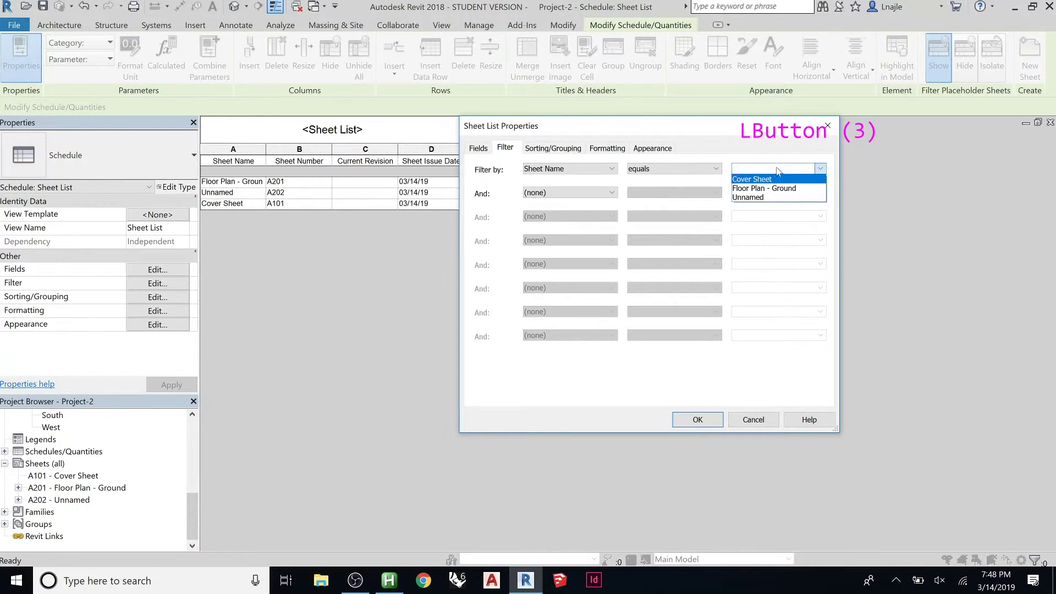
click(822, 169)
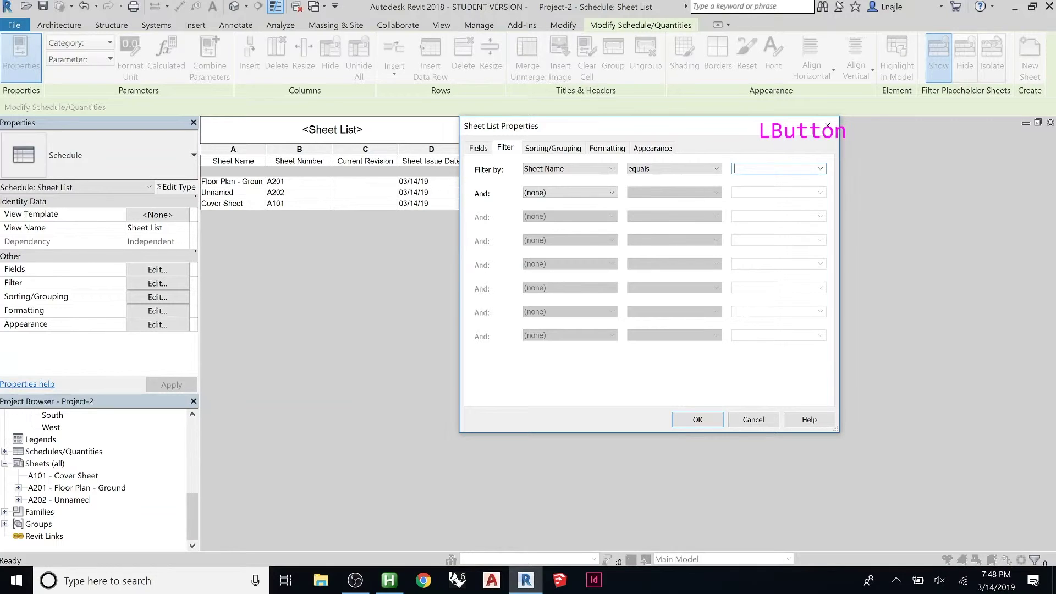
click(828, 130)
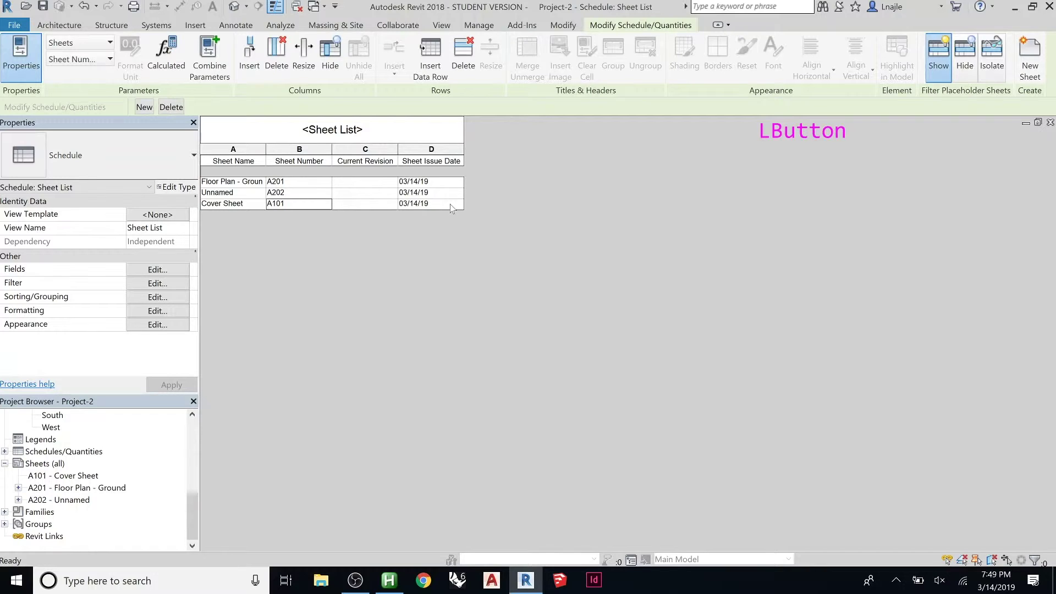
Step: Open the sheet list's sorting settings and sort the schedule by Sheet Number in ascending order
click(158, 273)
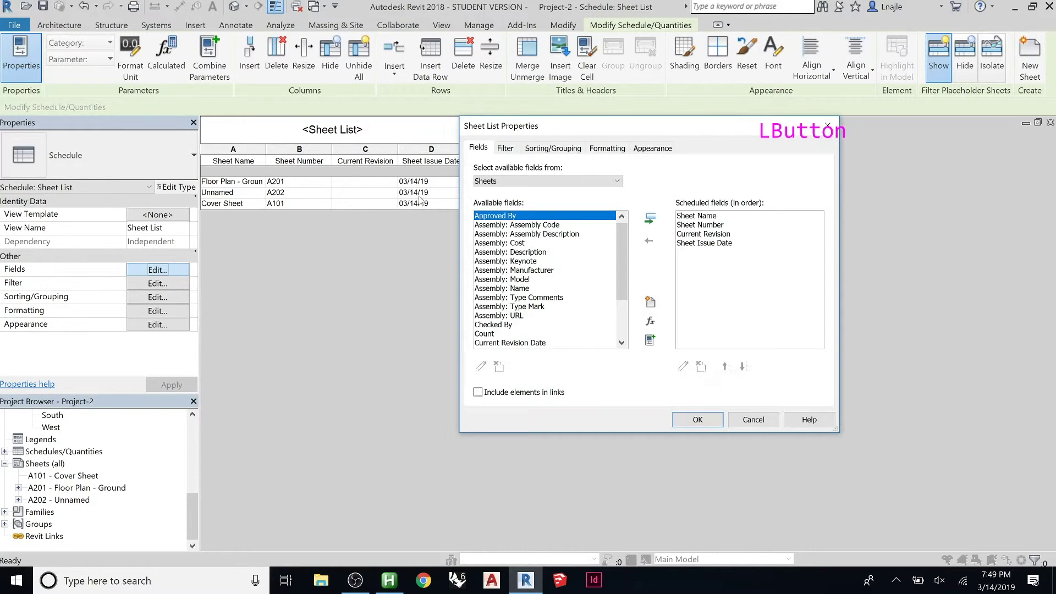
click(505, 148)
click(556, 148)
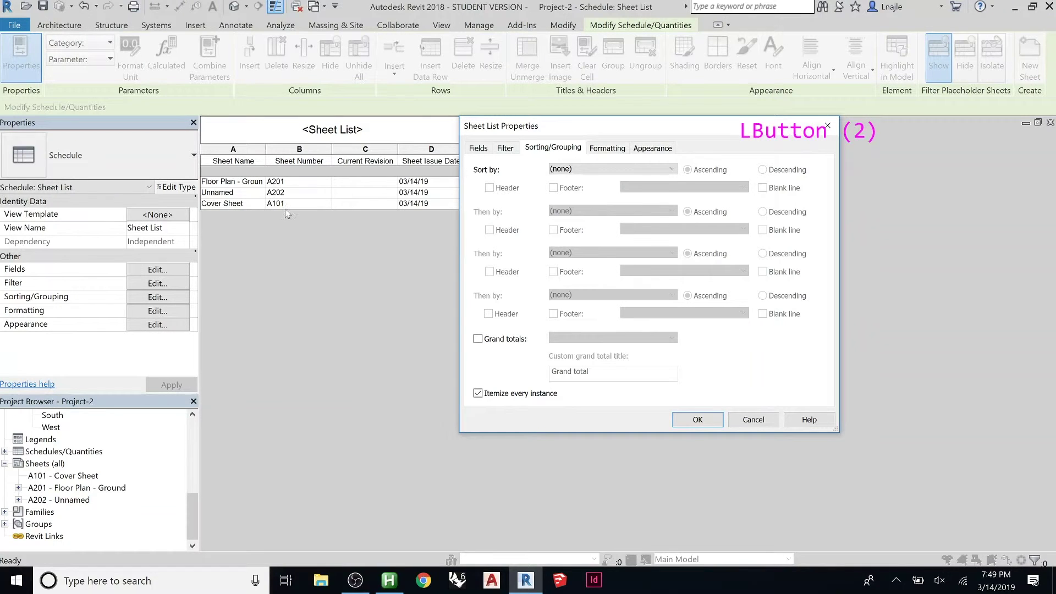
click(556, 170)
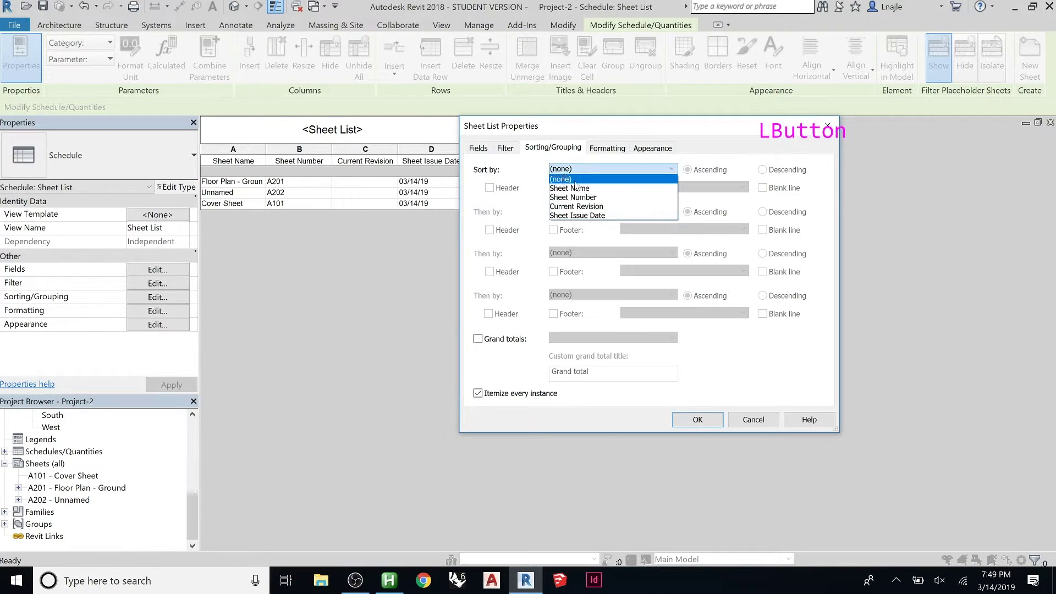
click(642, 198)
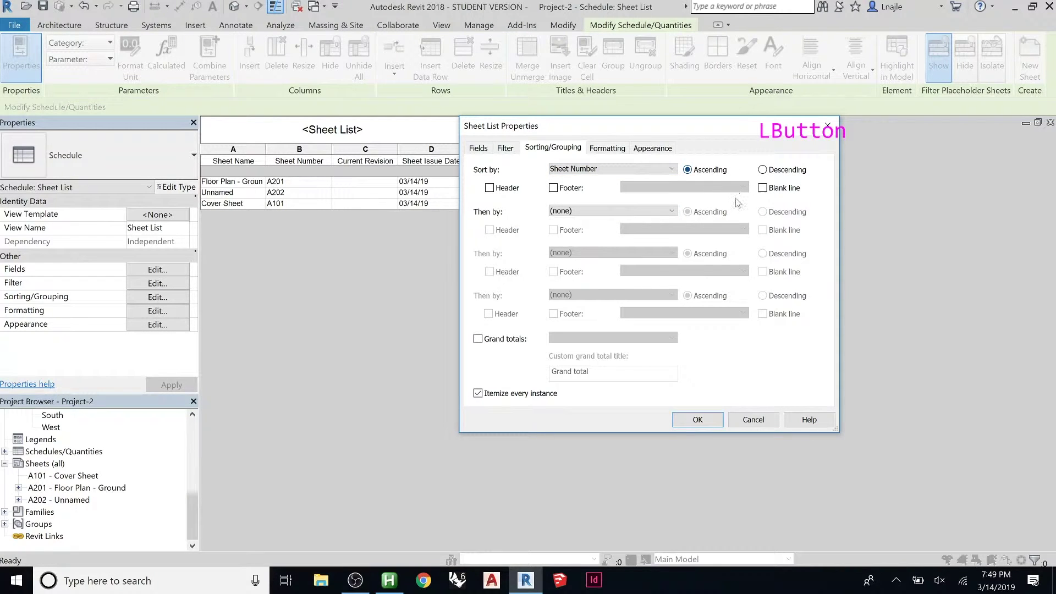
Step: Try a header and footer for the Sheet Number sorting, clear both options, and apply the sort settings
click(498, 191)
click(553, 188)
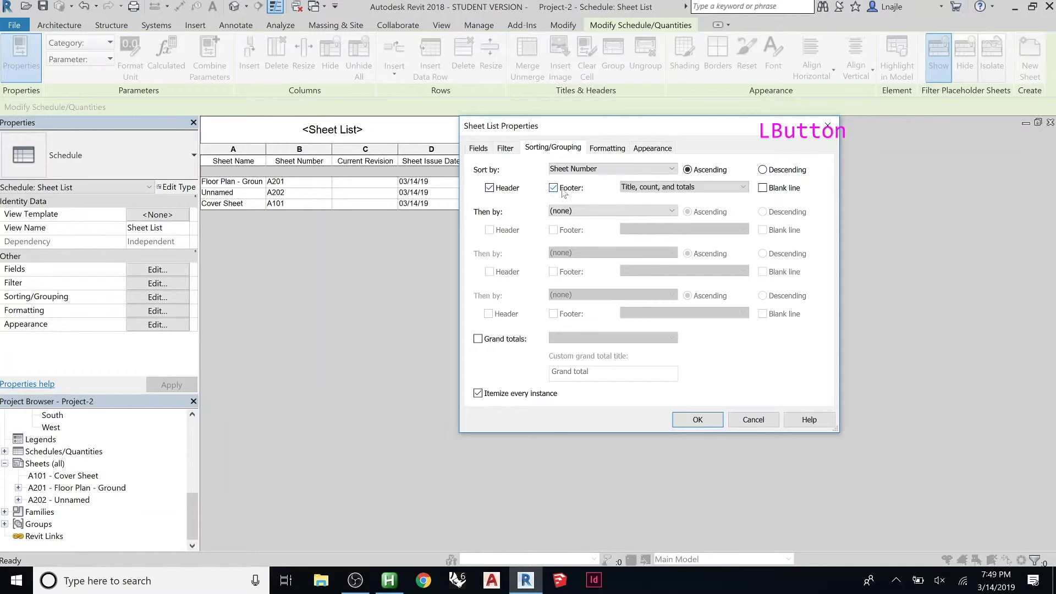
click(681, 189)
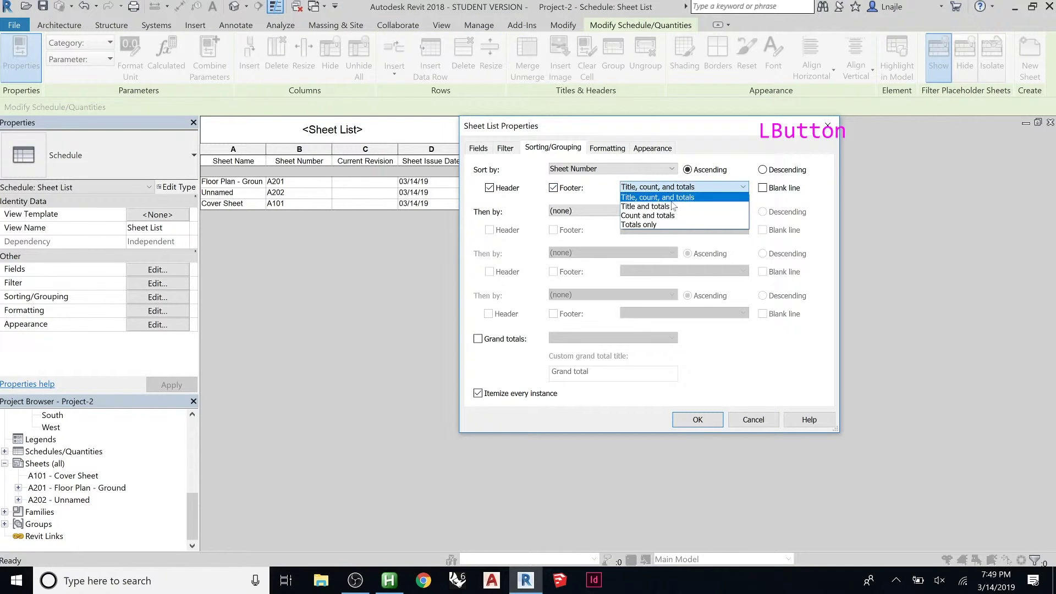
click(568, 193)
click(553, 189)
click(489, 188)
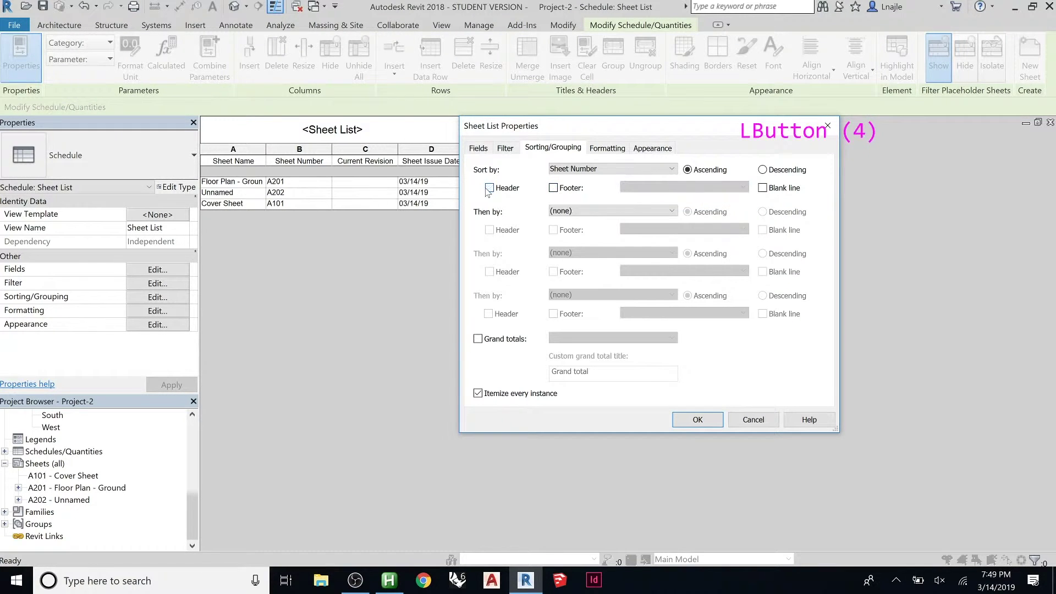
click(697, 420)
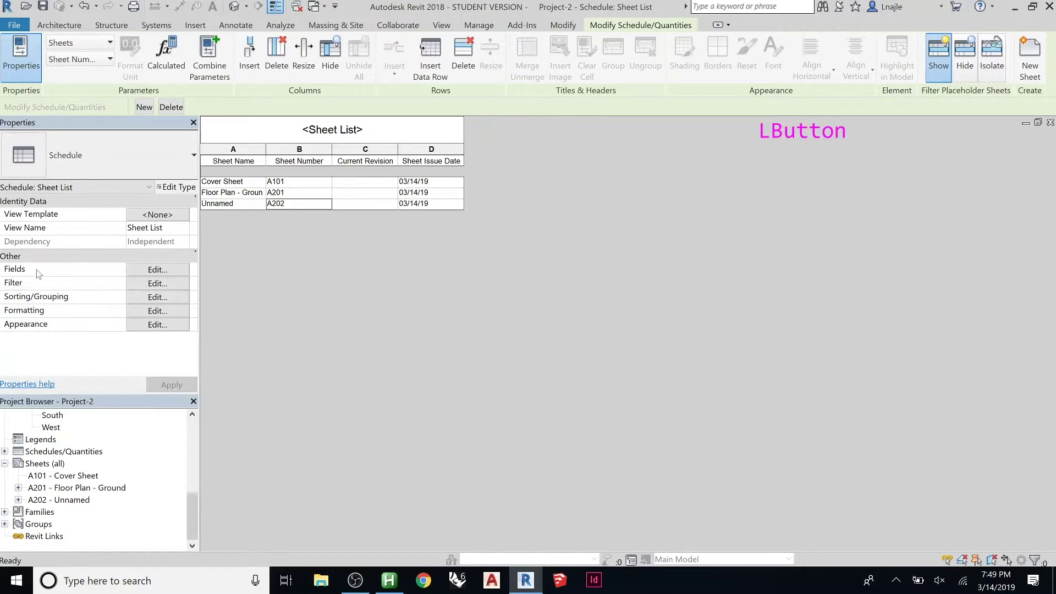
Step: Review the formatting and appearance settings of the sheet list schedule and close its properties
click(146, 298)
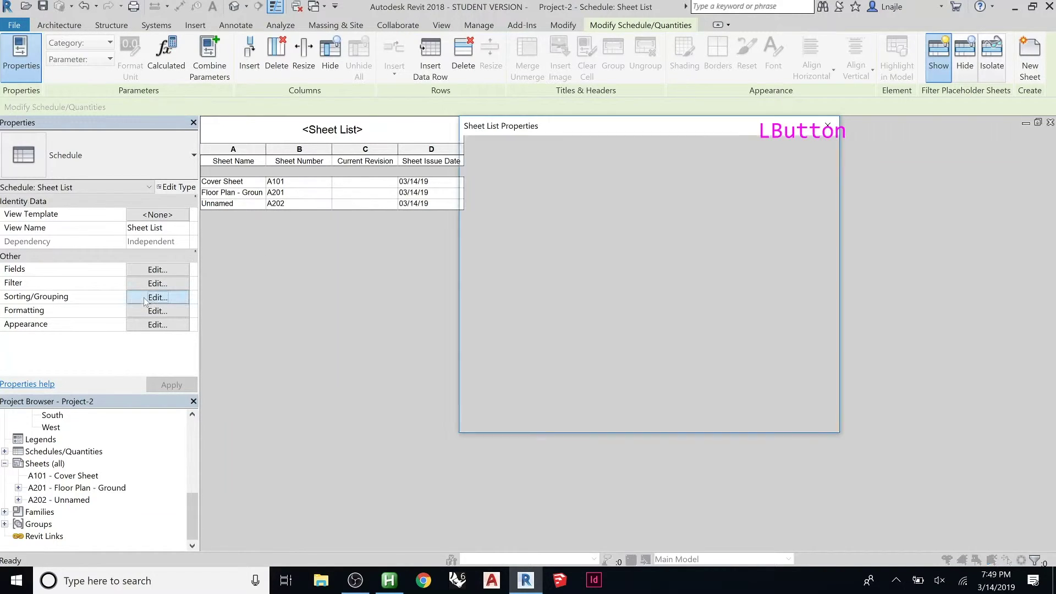
click(608, 153)
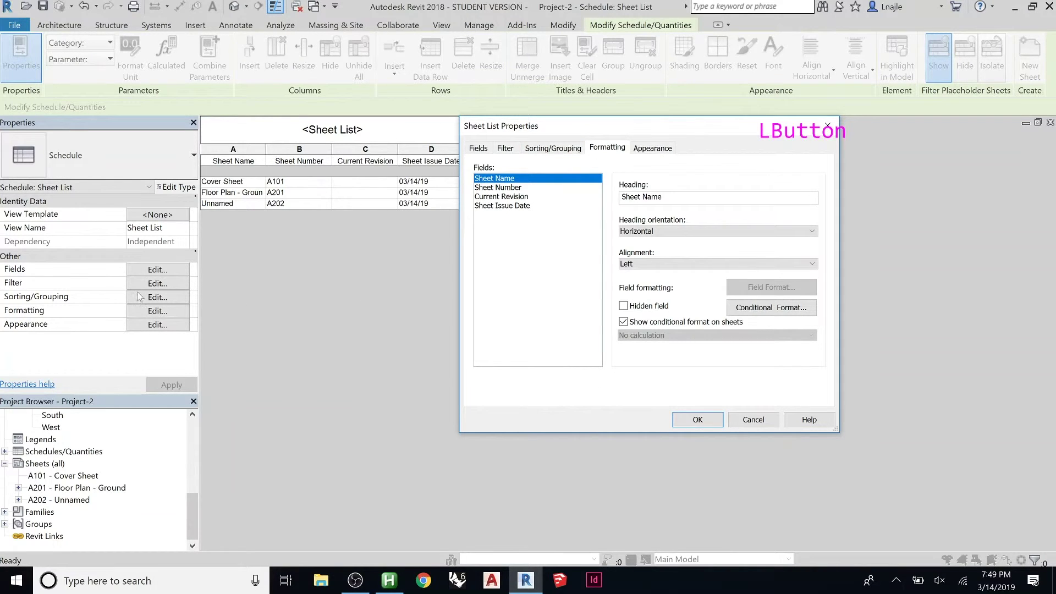
click(665, 151)
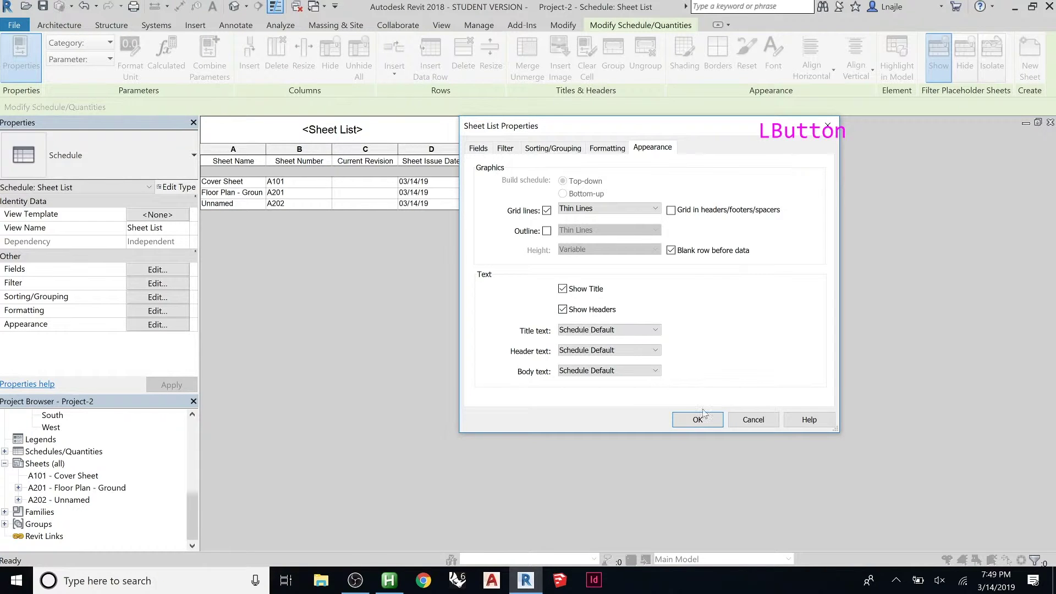
click(711, 423)
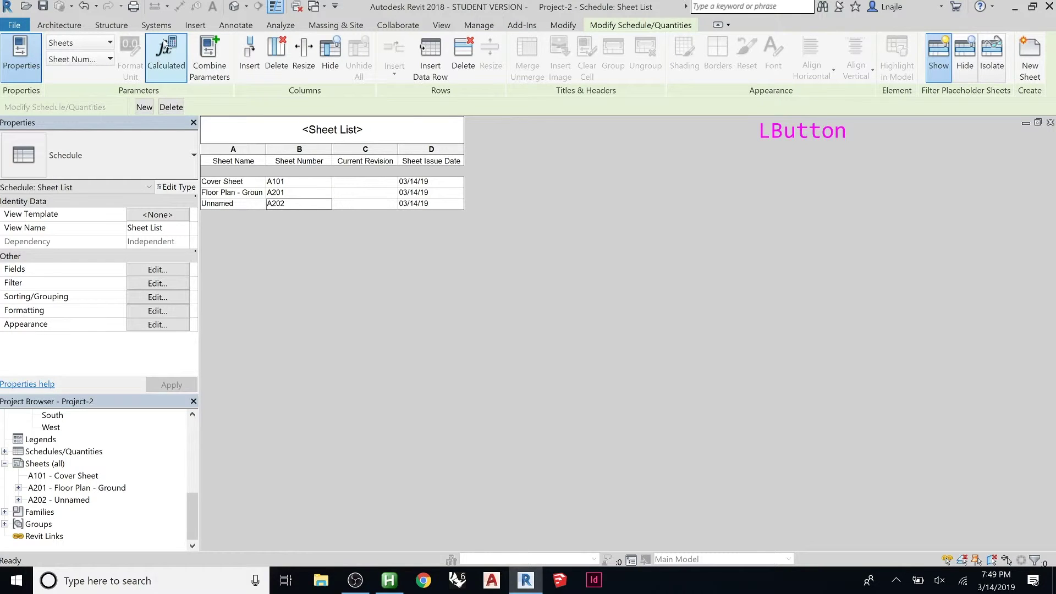
Step: Switch to the A101 cover sheet and place the Sheet List schedule below and left of the Nature Pavilion title
click(314, 7)
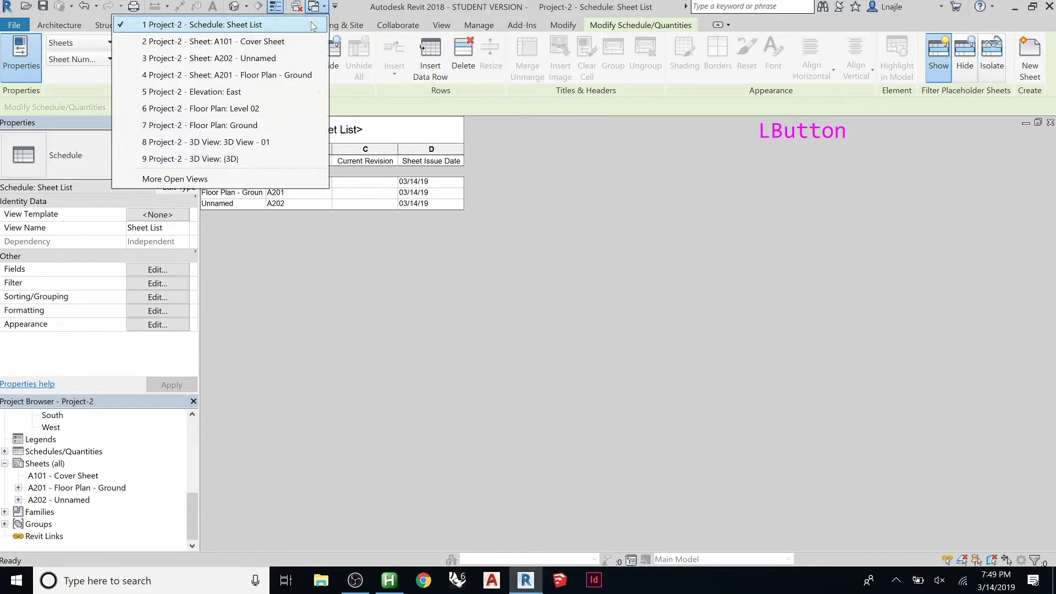
click(253, 42)
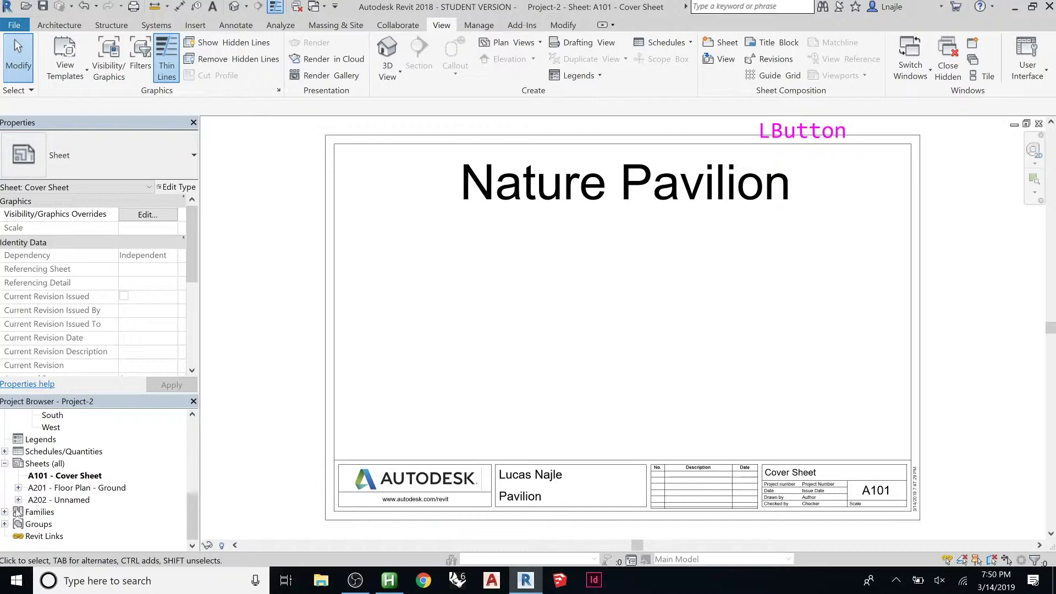
mouse_move(194, 496)
mouse_down()
mouse_move(195, 435)
mouse_move(194, 513)
mouse_up()
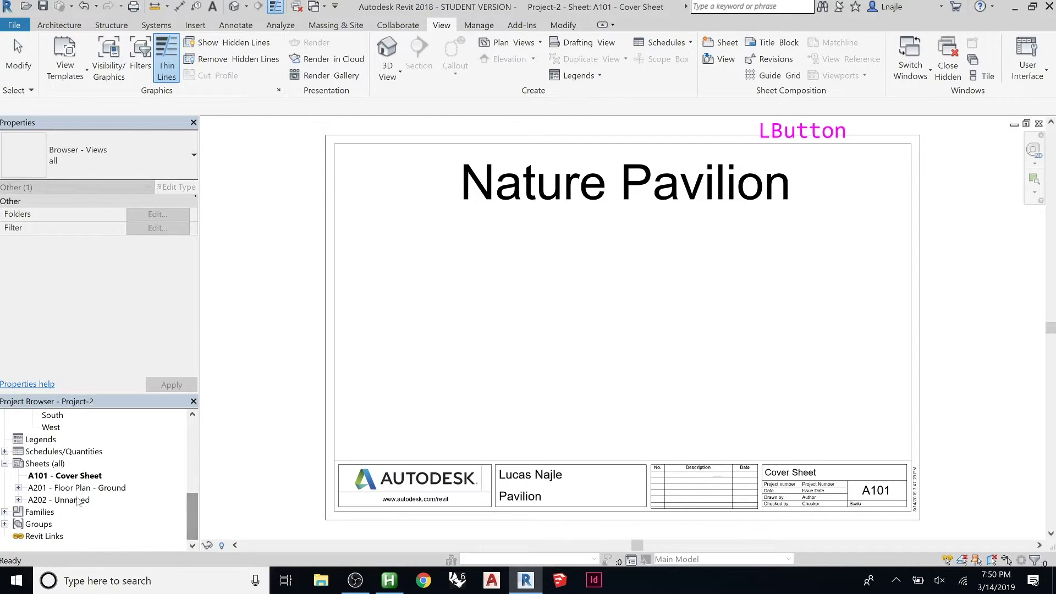
double_click(19, 453)
click(45, 466)
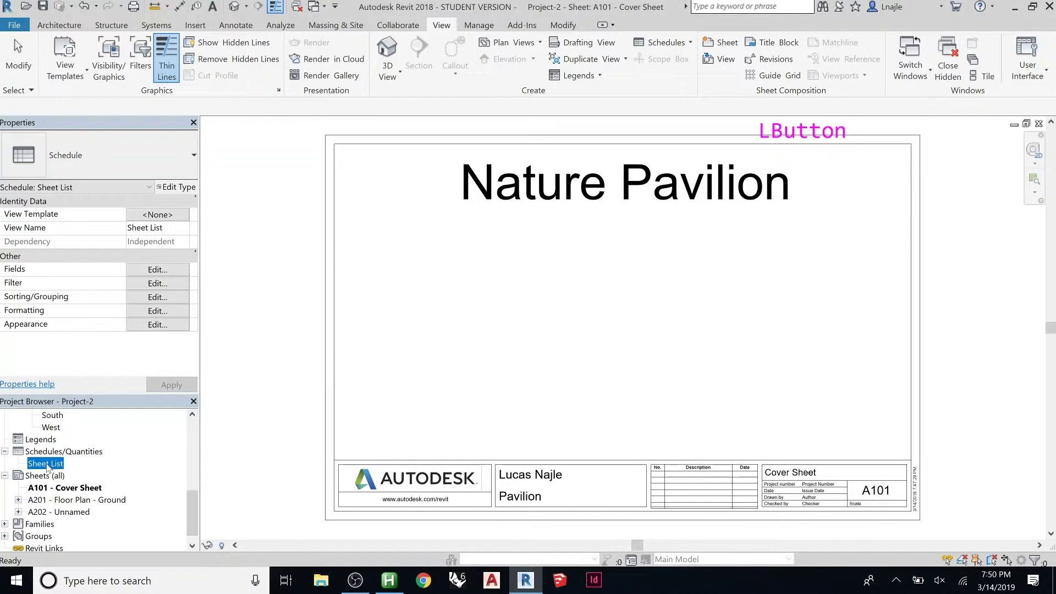
drag(199, 435, 431, 305)
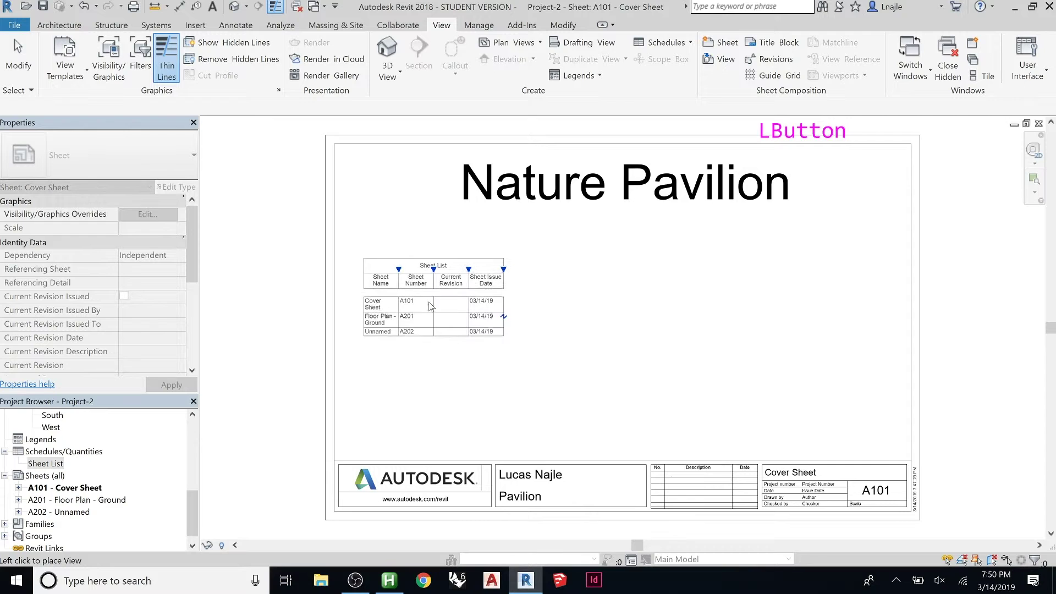
click(474, 301)
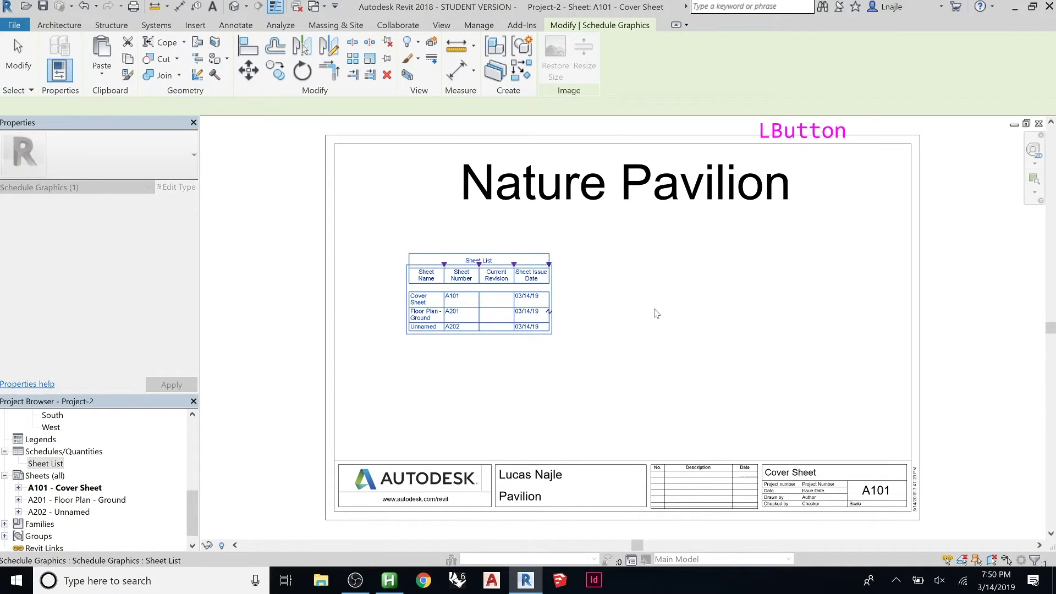
click(632, 316)
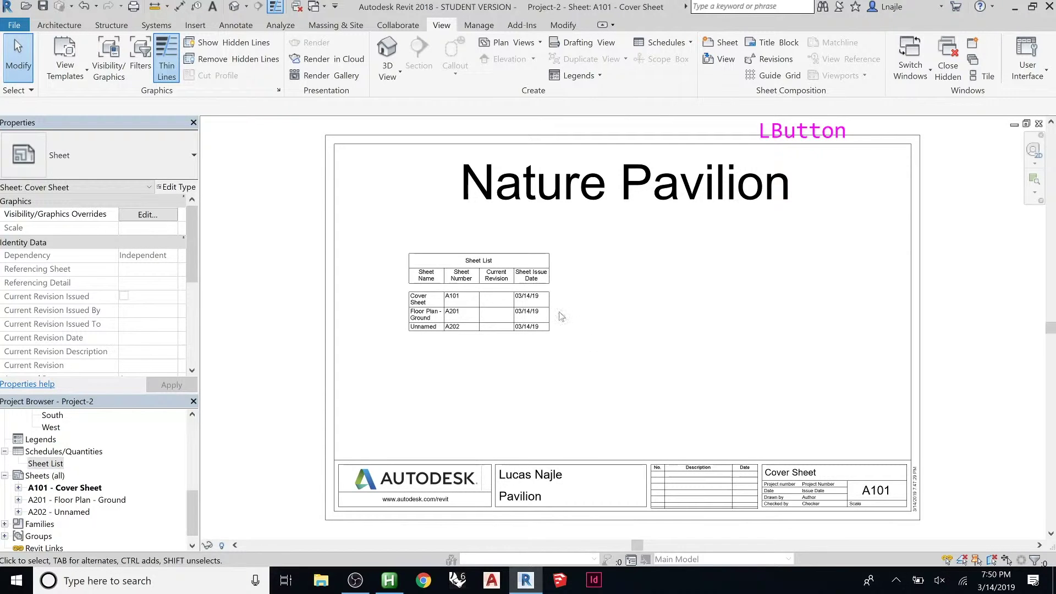
Step: Create a new sheet with the B 11 x 17 Horizontal titleblock and set its sheet number to A301
click(736, 46)
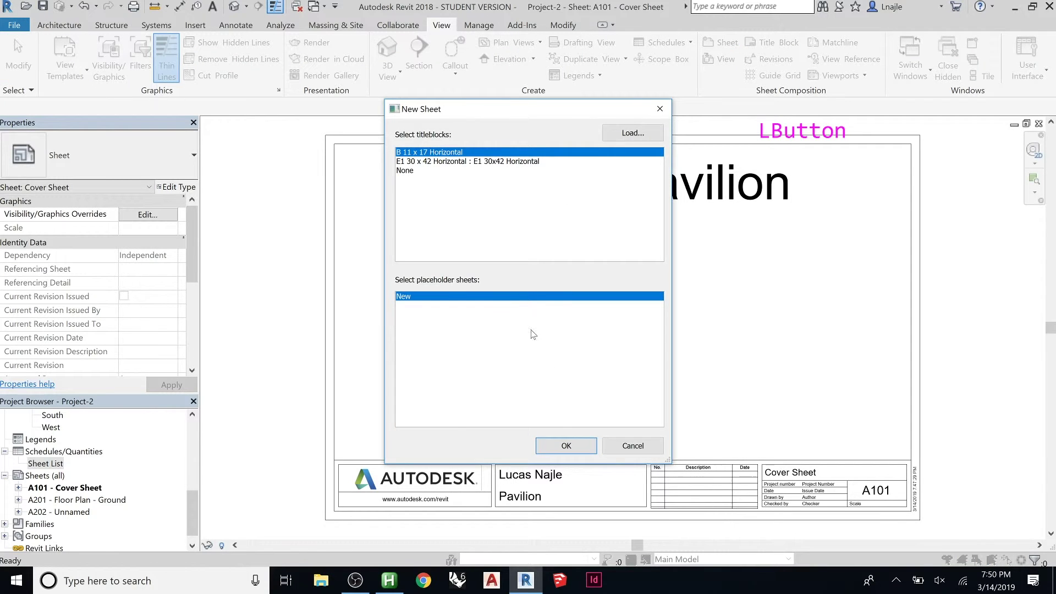
click(565, 445)
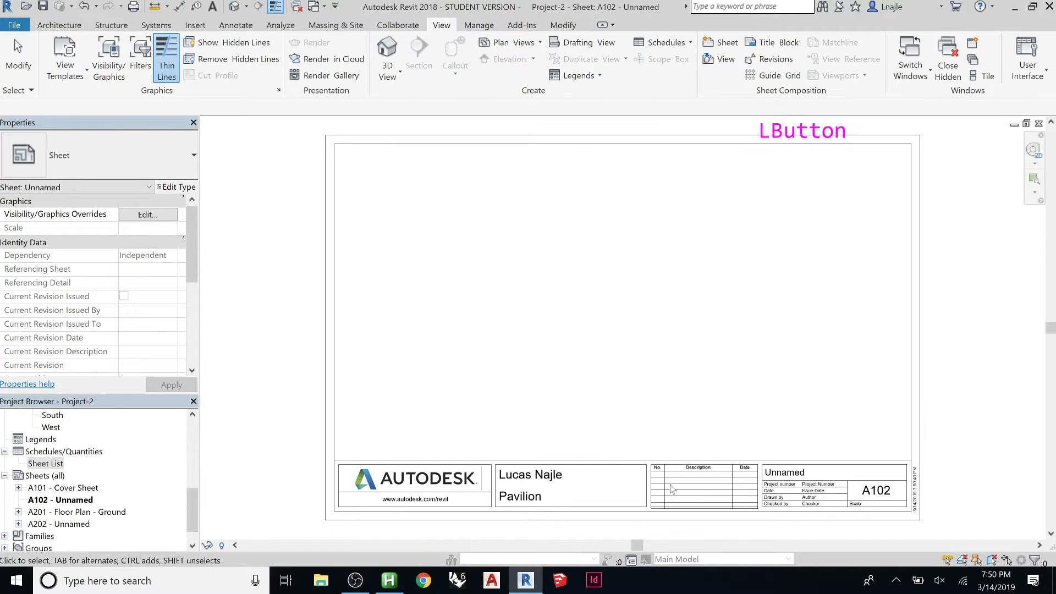
click(888, 495)
click(876, 490)
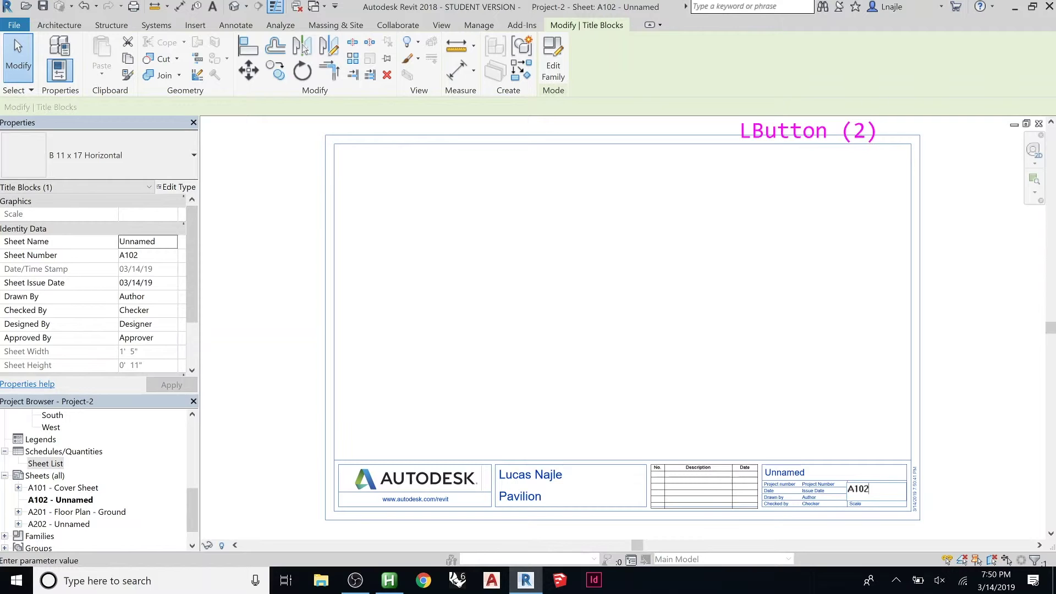
drag(870, 489, 855, 489)
text(301)
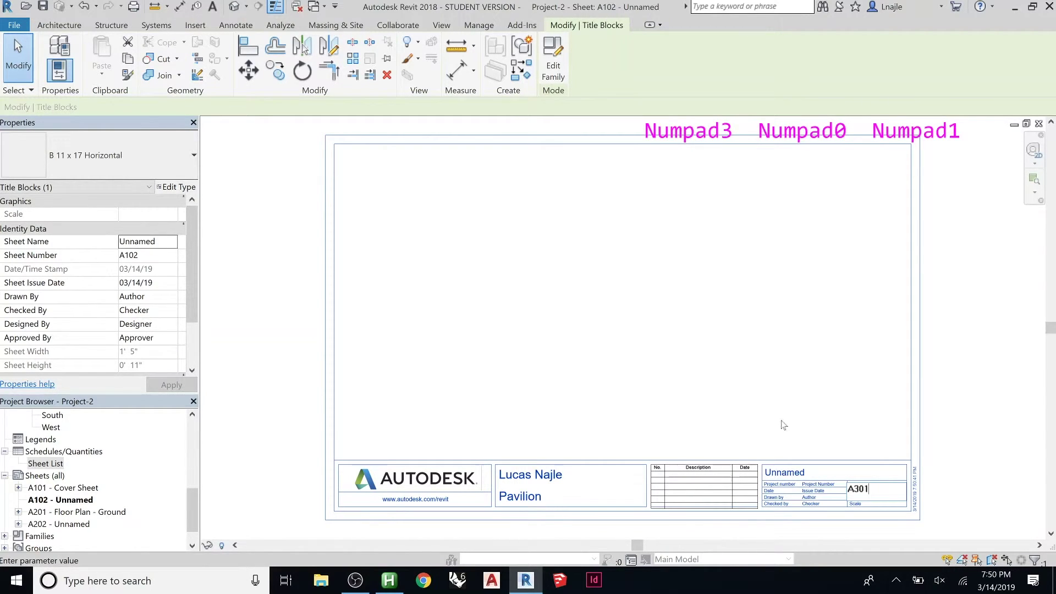
click(798, 434)
Step: Name the new A301 sheet "Elevation - East" in its title block
click(793, 476)
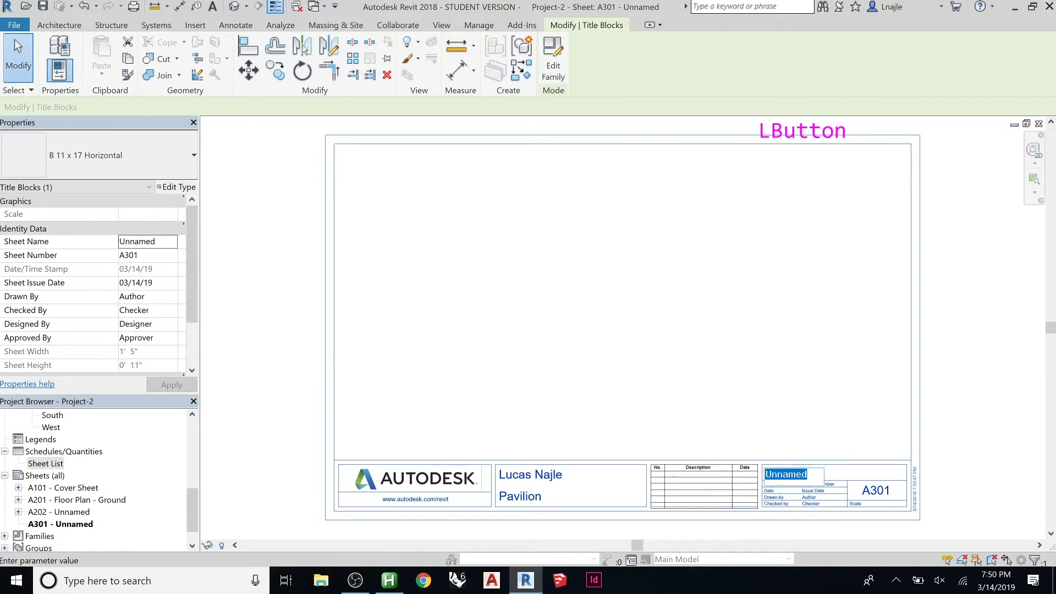
text(Elevation)
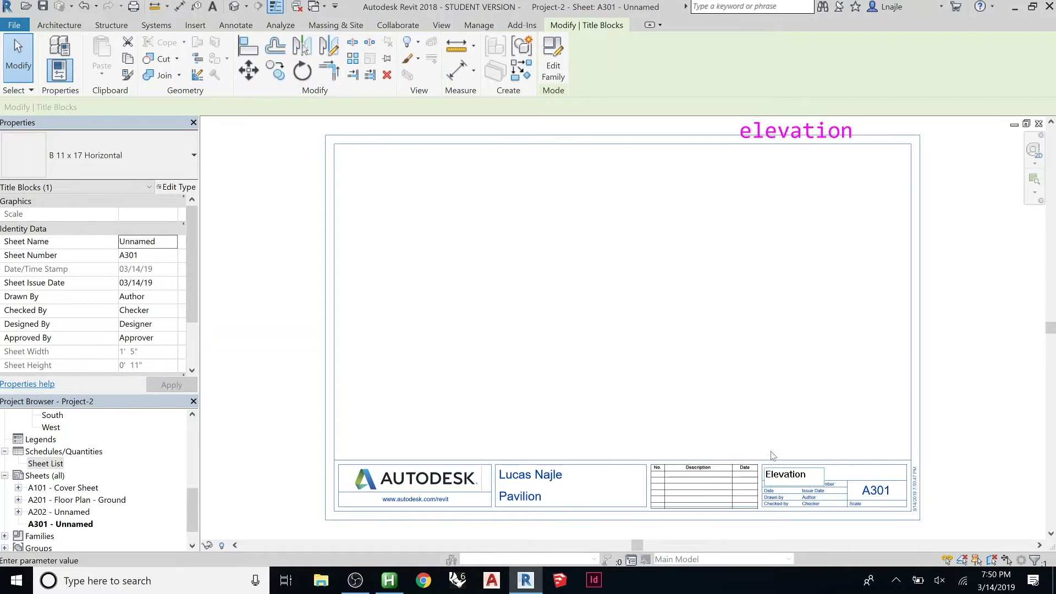
click(766, 474)
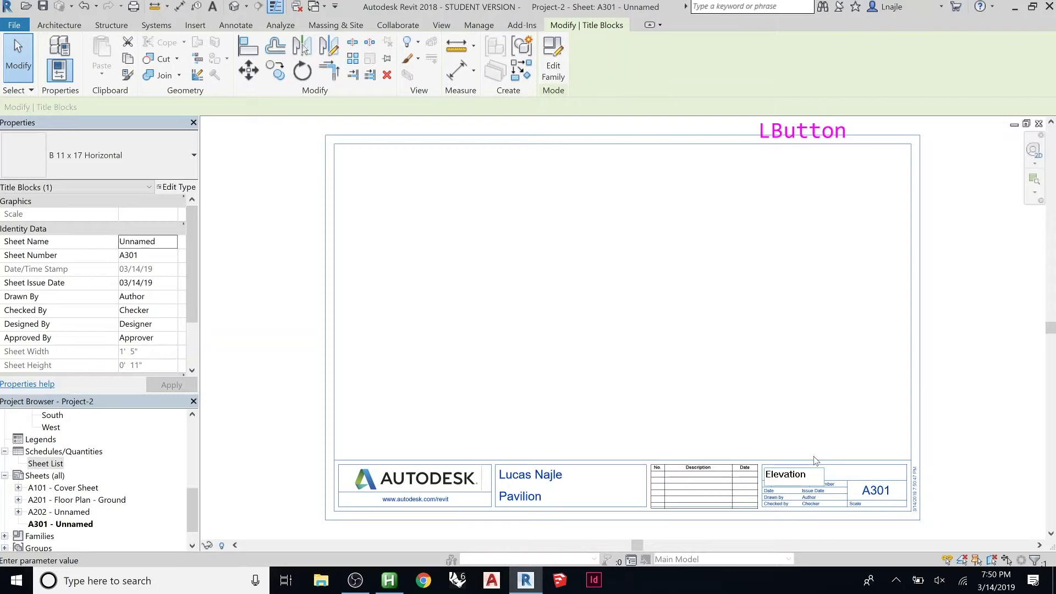
text(- East)
click(747, 350)
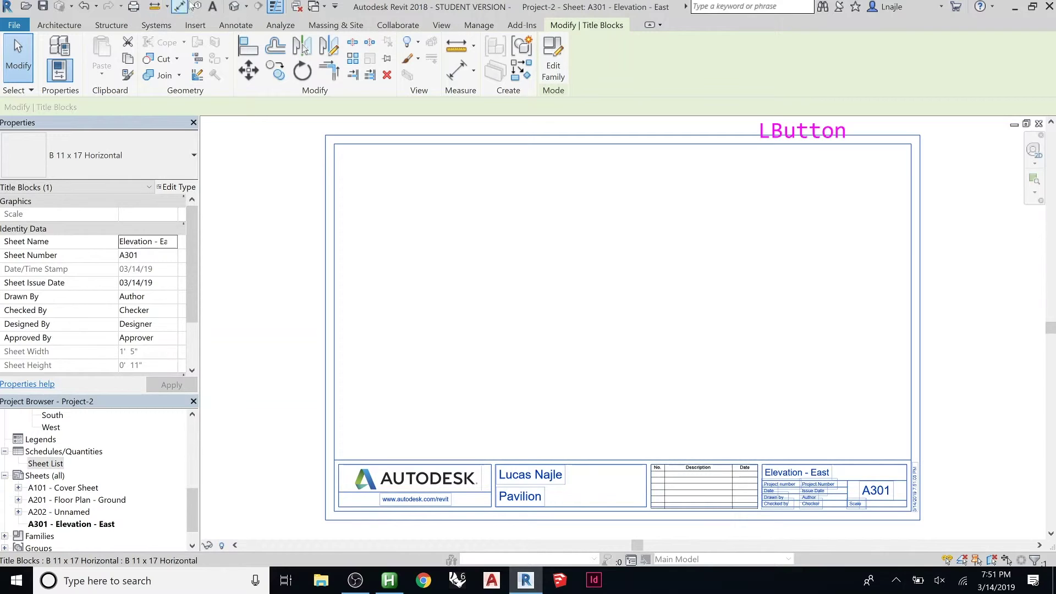
Step: Return to the A101 cover sheet and check the placed sheet list for the new A301 entry
click(305, 6)
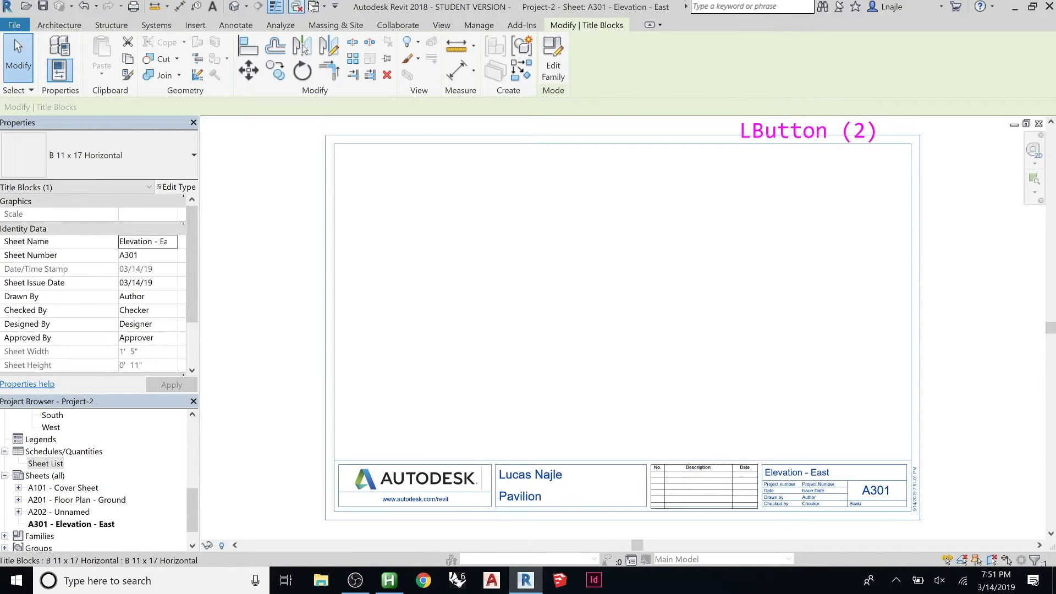
click(318, 6)
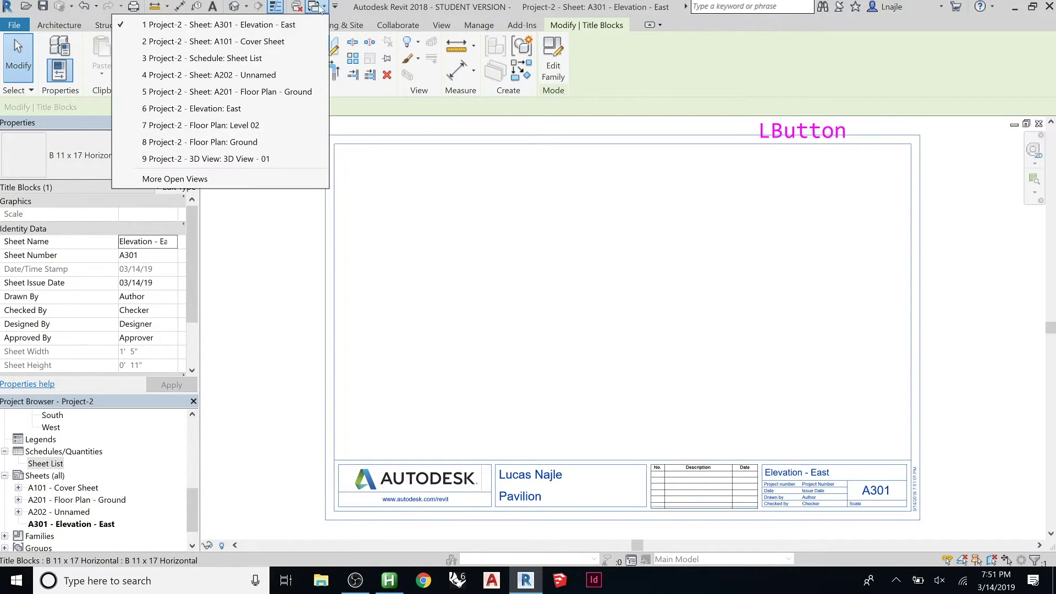
click(269, 42)
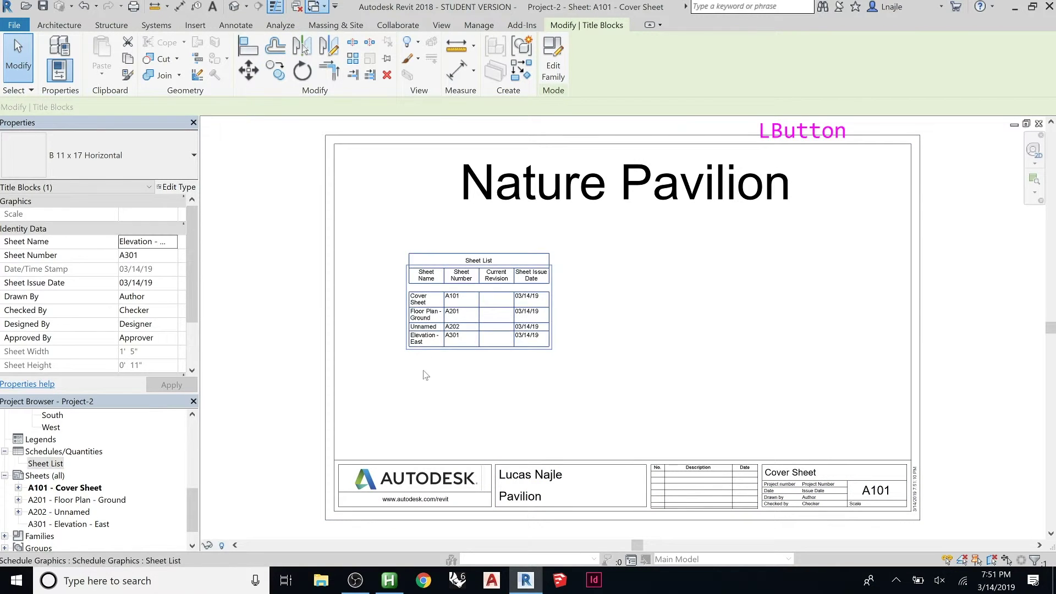
click(422, 359)
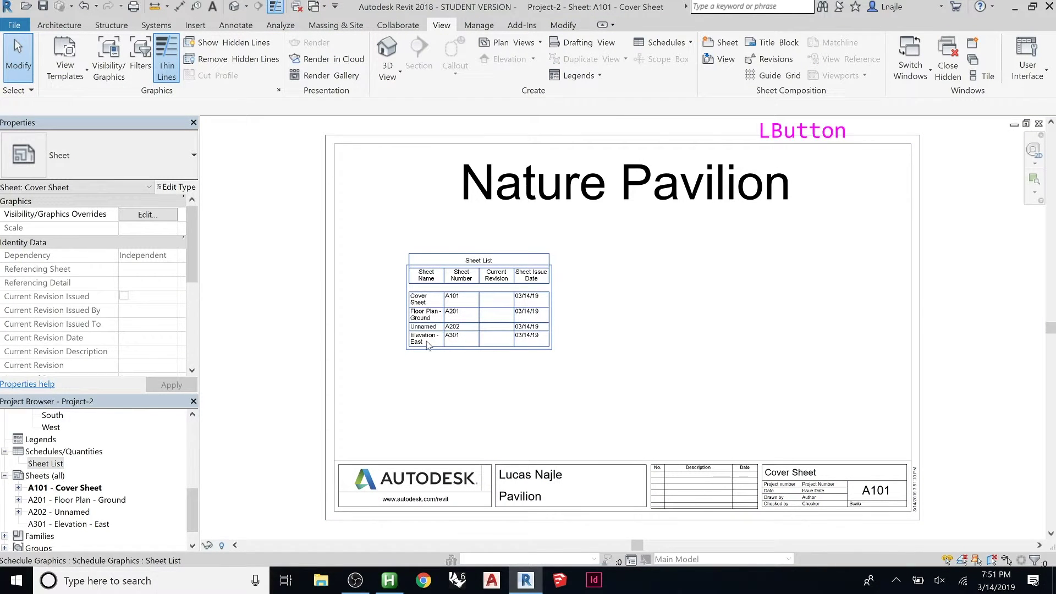
Step: Select the sheet list placed on the cover sheet and open its source schedule
click(552, 313)
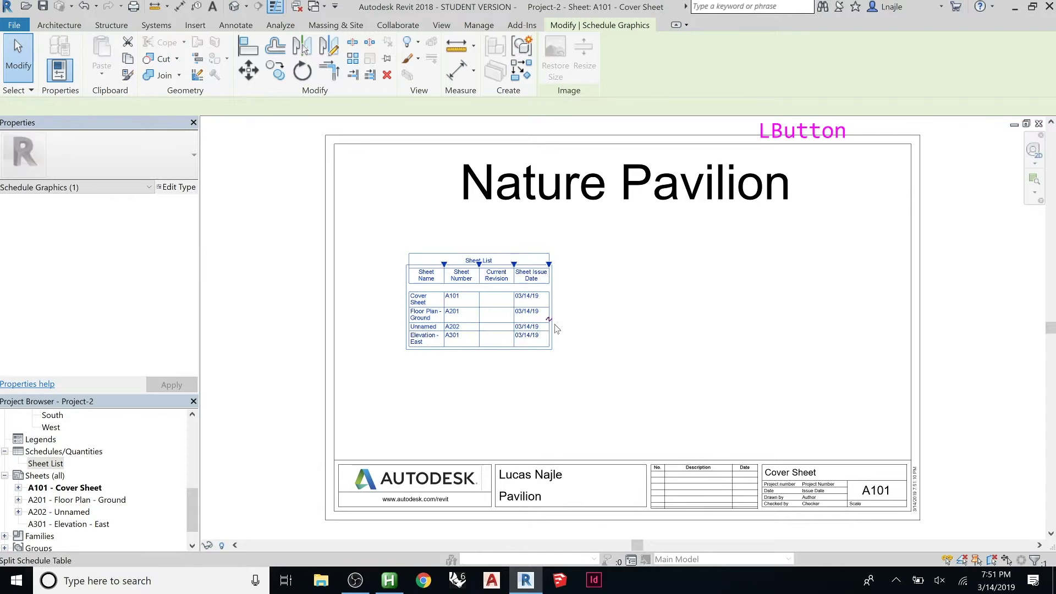
click(641, 314)
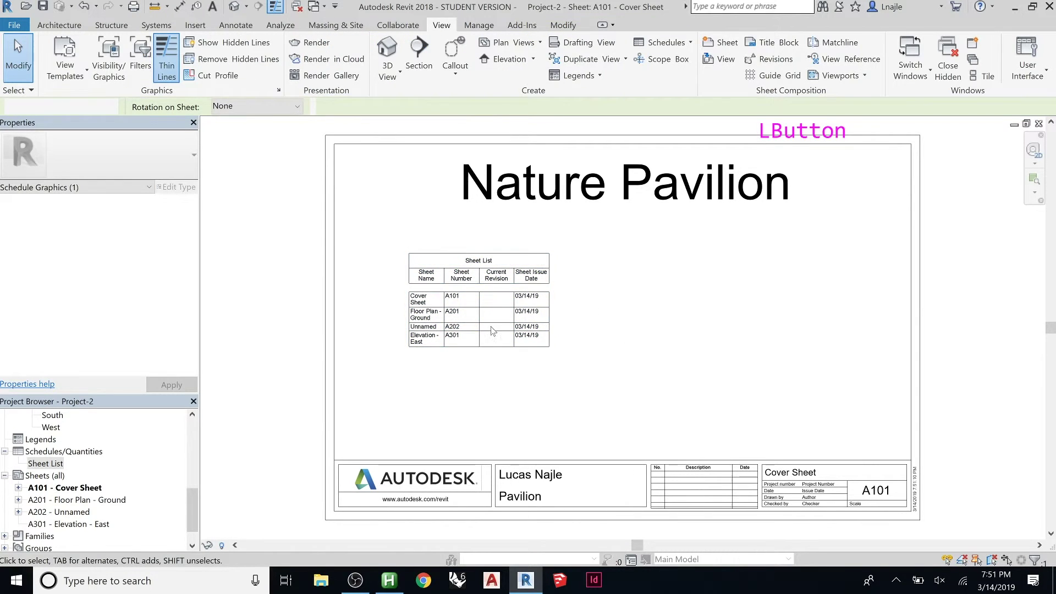
click(544, 316)
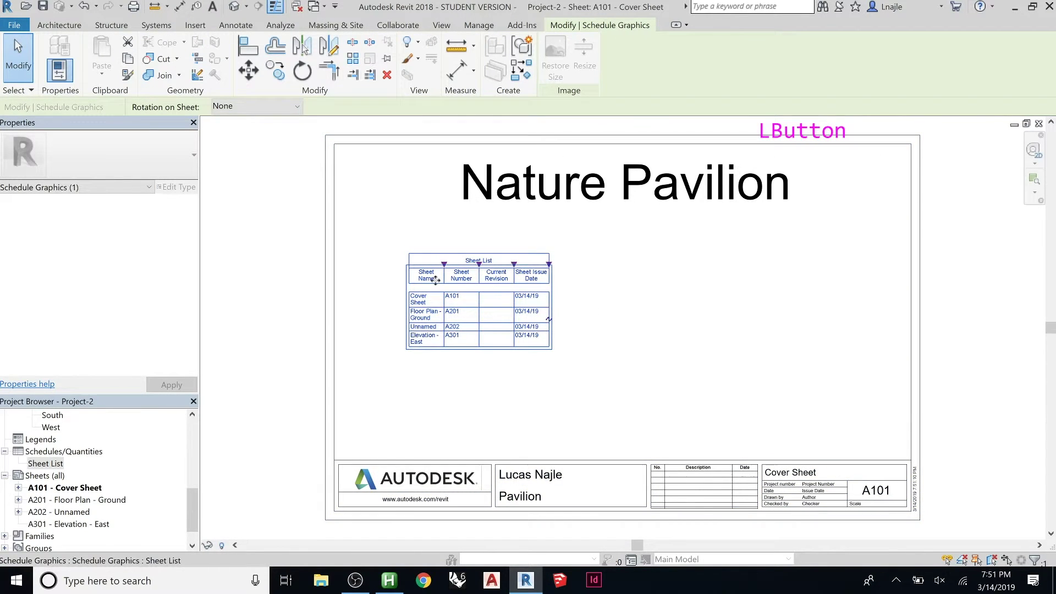
double_click(460, 298)
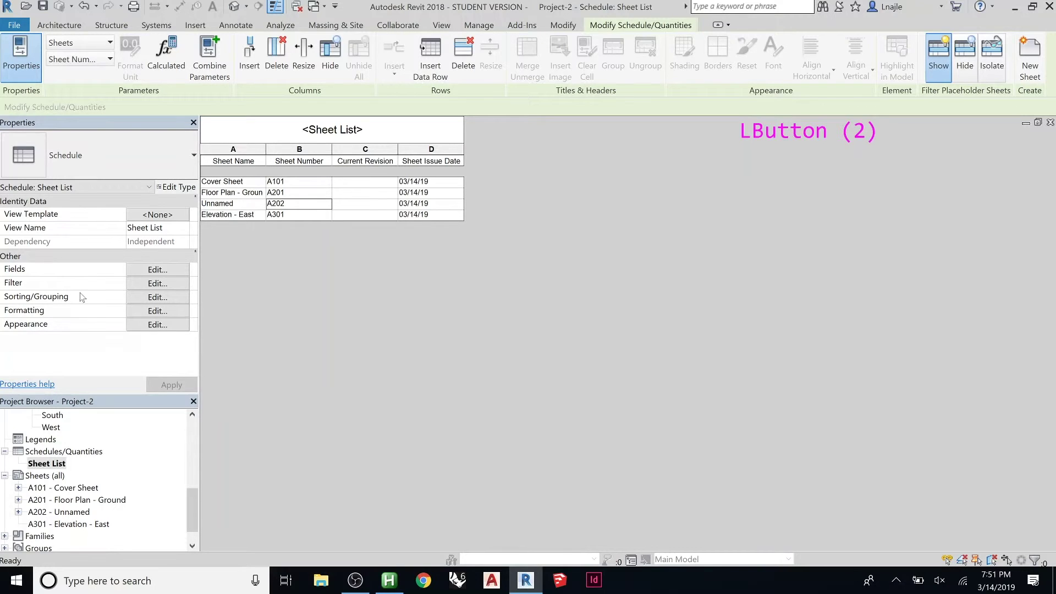
Step: Review the sheet list's filter, fields, sorting/grouping, formatting and appearance settings
click(144, 300)
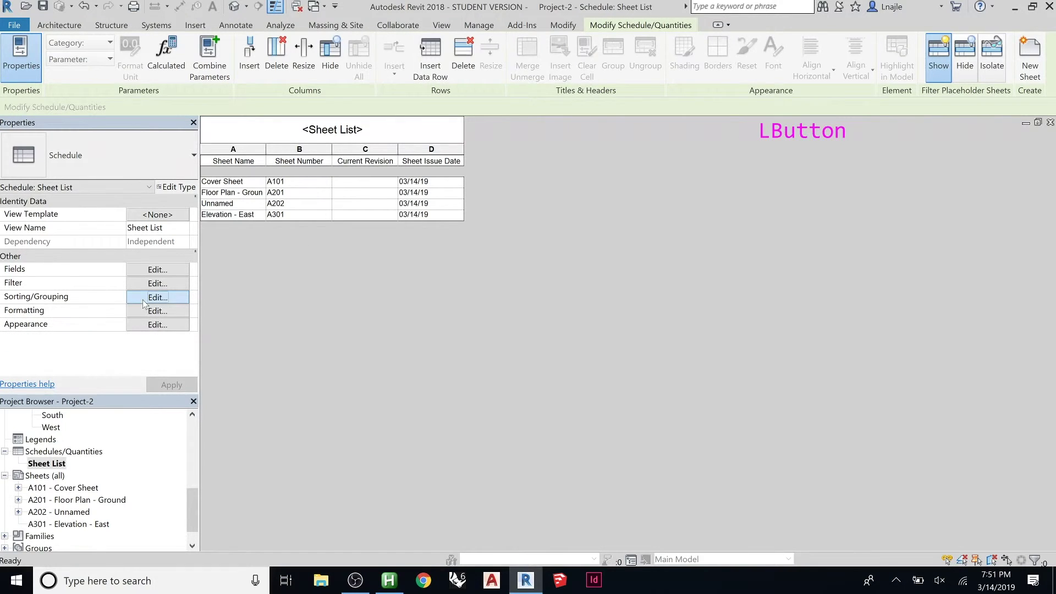
click(505, 148)
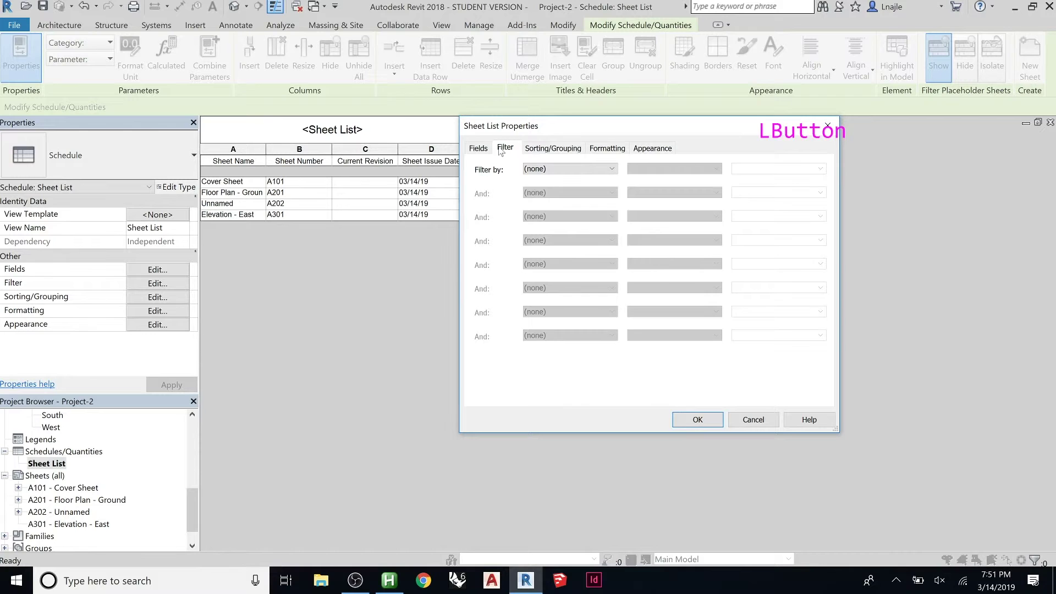
click(478, 148)
click(505, 148)
click(546, 150)
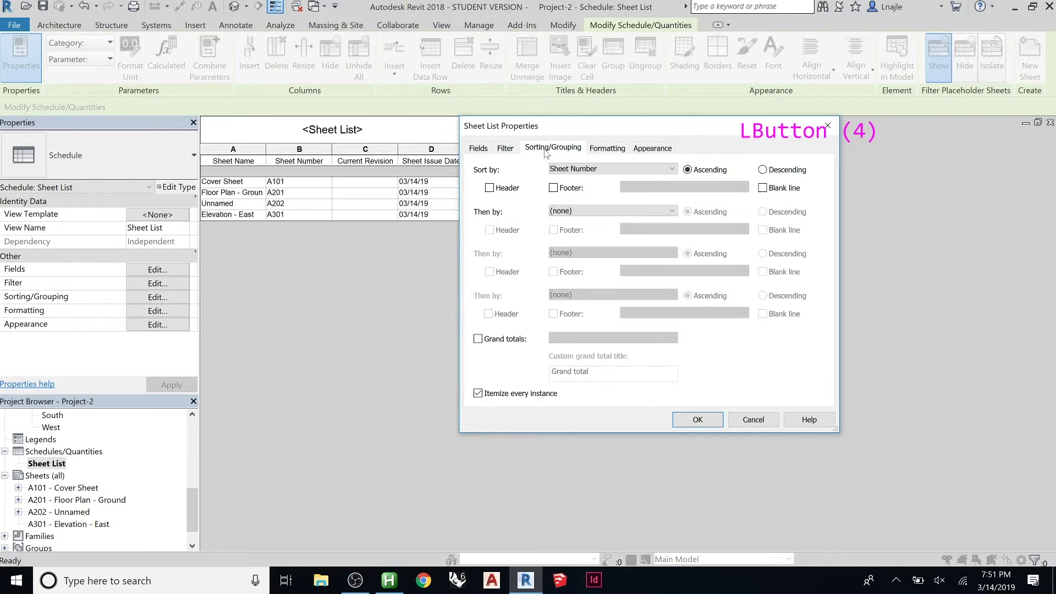
click(607, 147)
click(652, 148)
click(607, 148)
Step: Sort the sheet list by sheet number in descending order
click(572, 150)
click(763, 170)
click(713, 419)
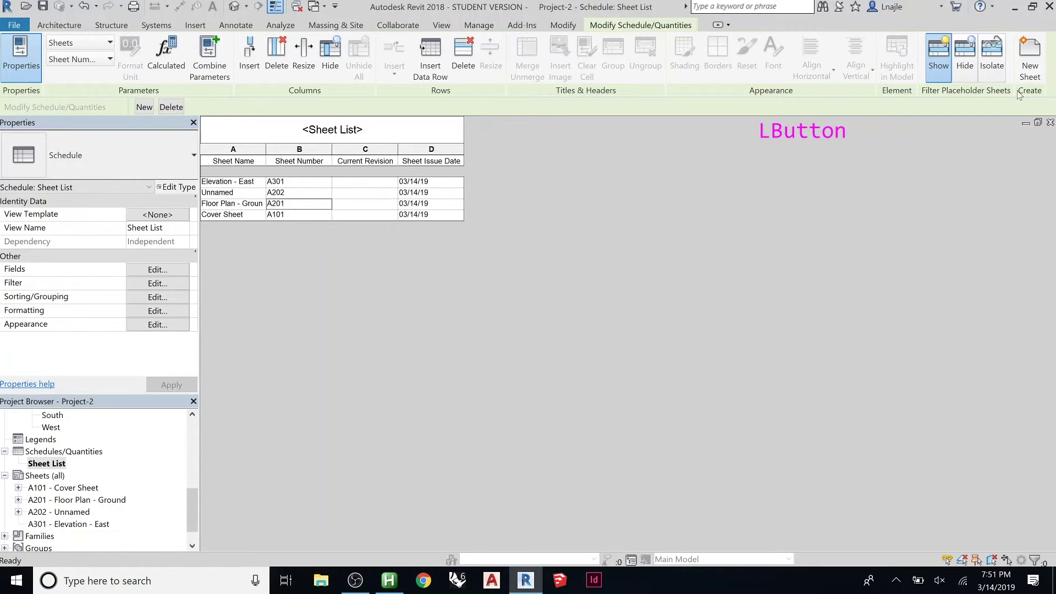
Step: Create a new sheet with the B 11 x 17 Horizontal titleblock and set its sheet number to I102
click(1015, 73)
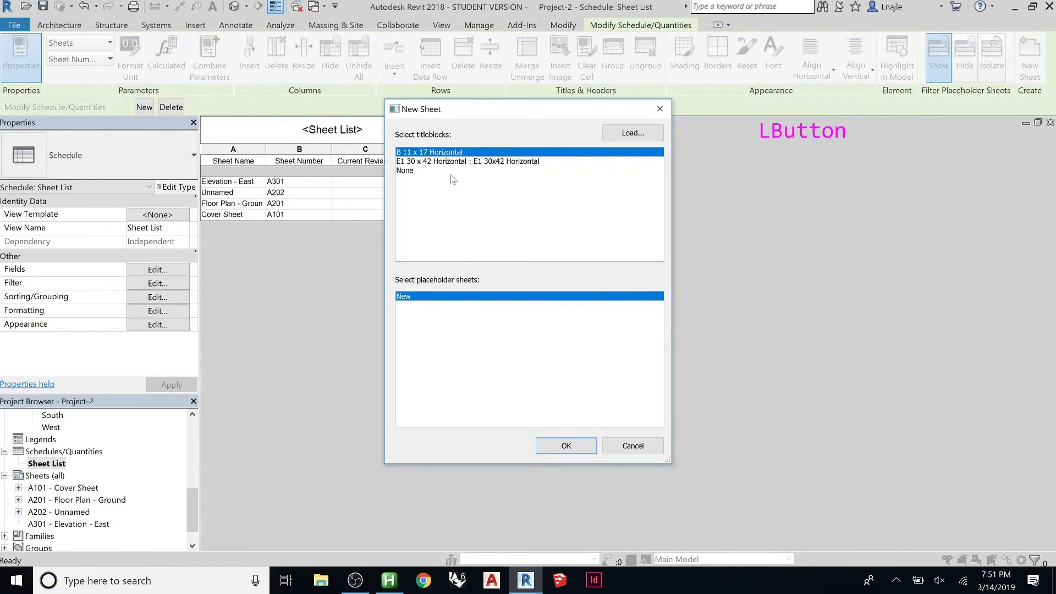
click(566, 446)
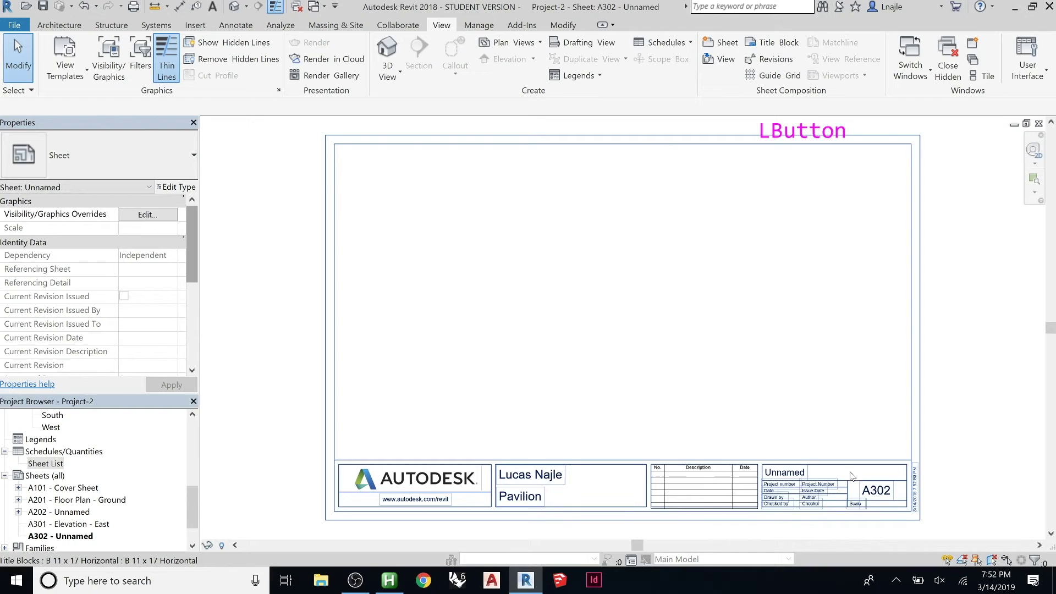
click(877, 491)
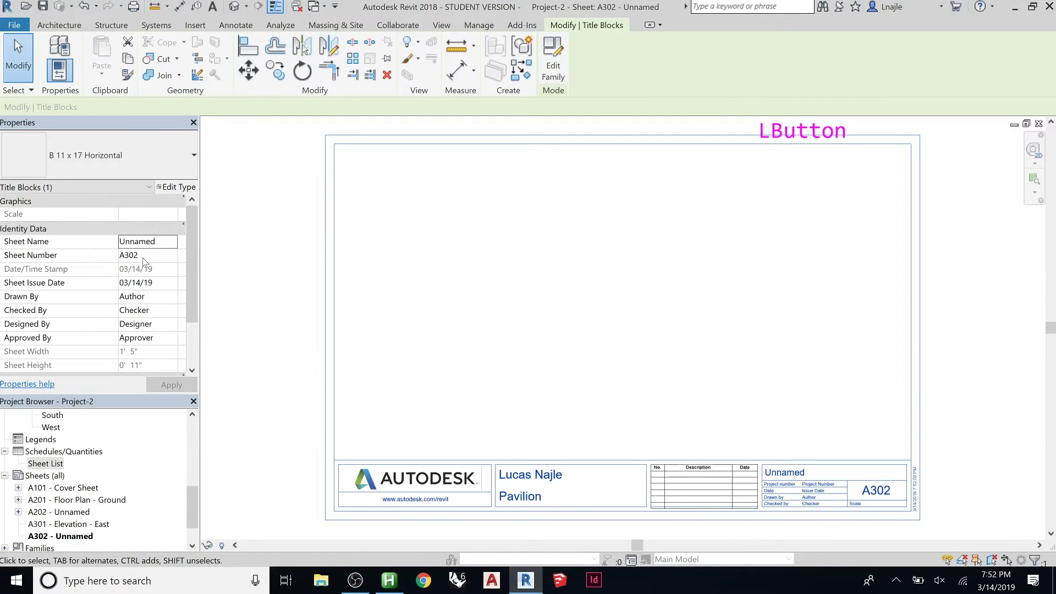
drag(124, 255, 108, 253)
text(I)
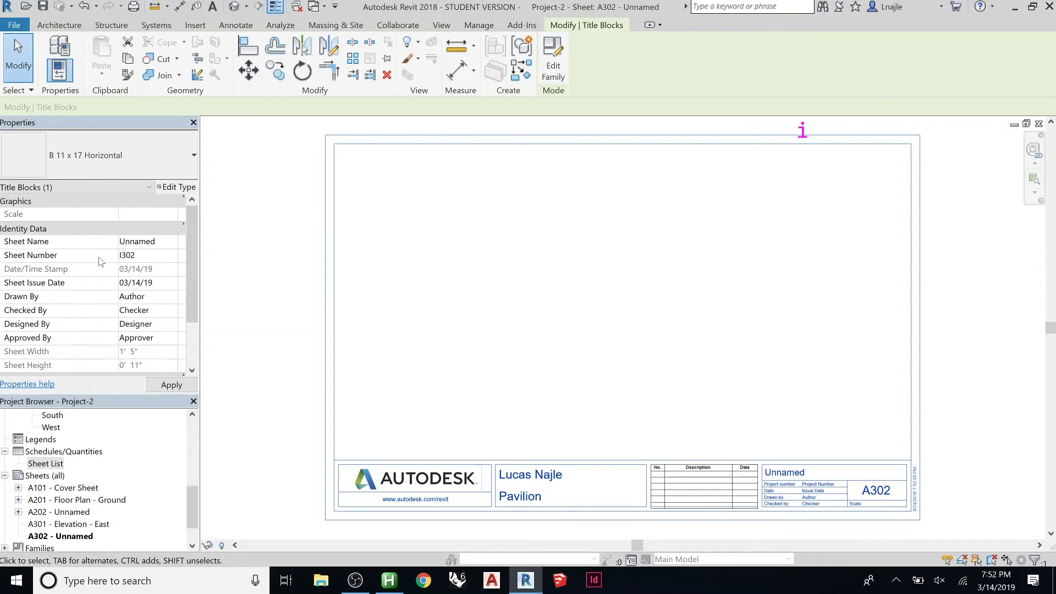
key(Right)
key(shift+Left)
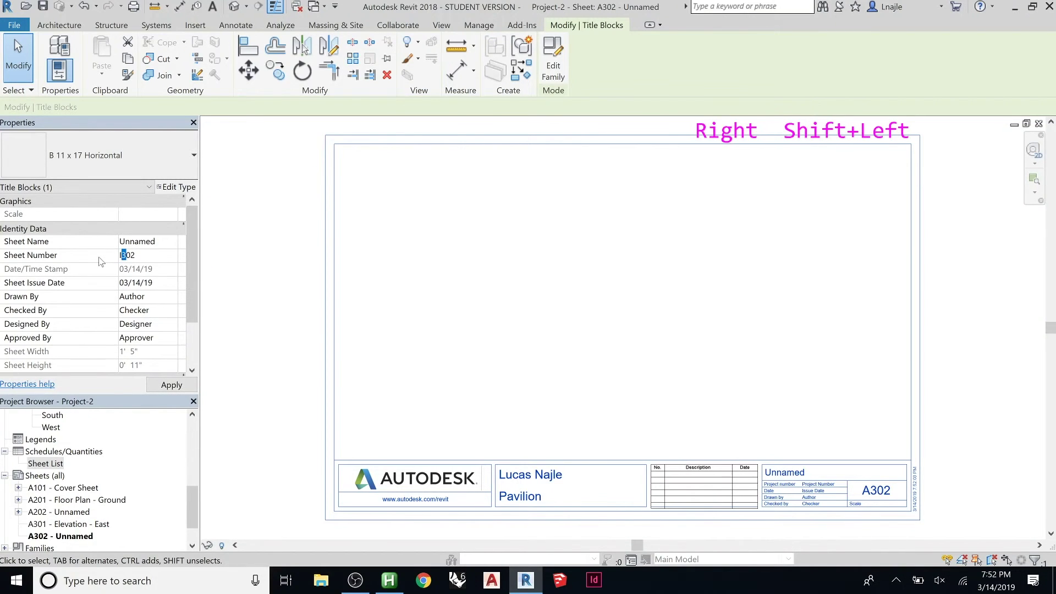
text(1)
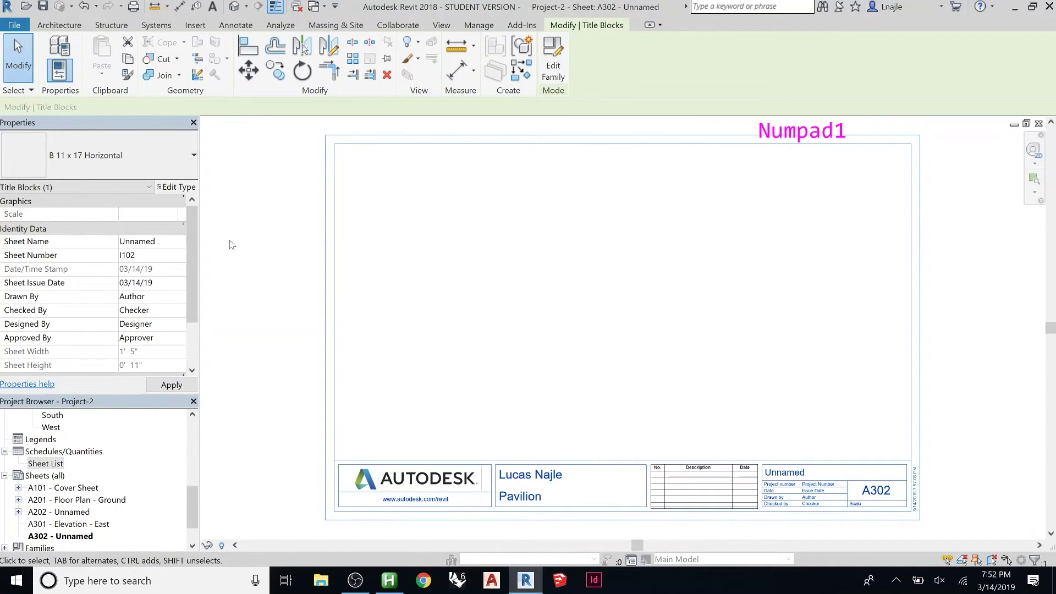
click(256, 252)
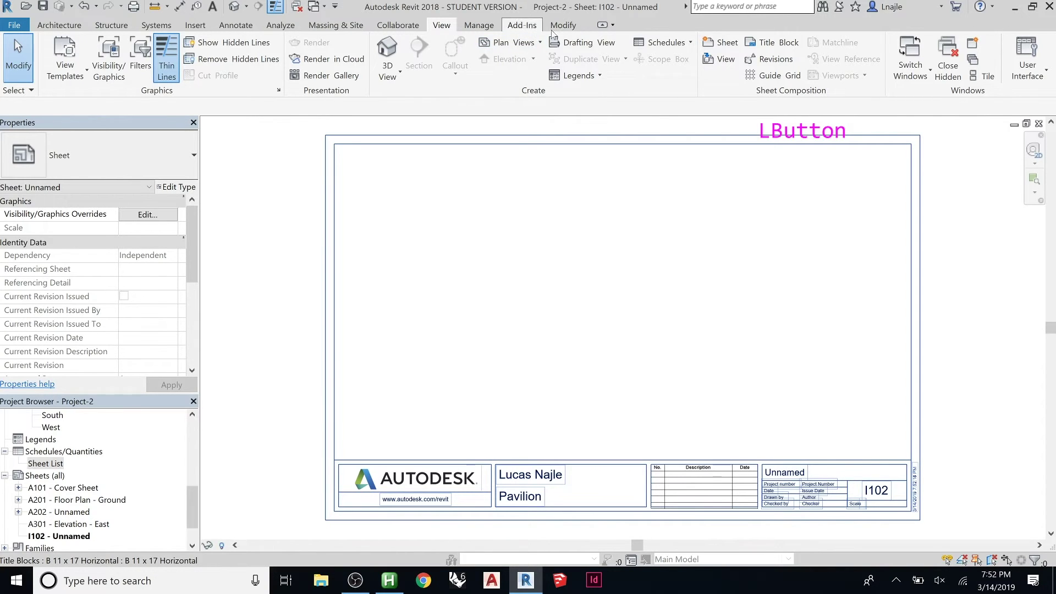
Step: Create two more sheets with the B 11 x 17 Horizontal titleblock
click(721, 44)
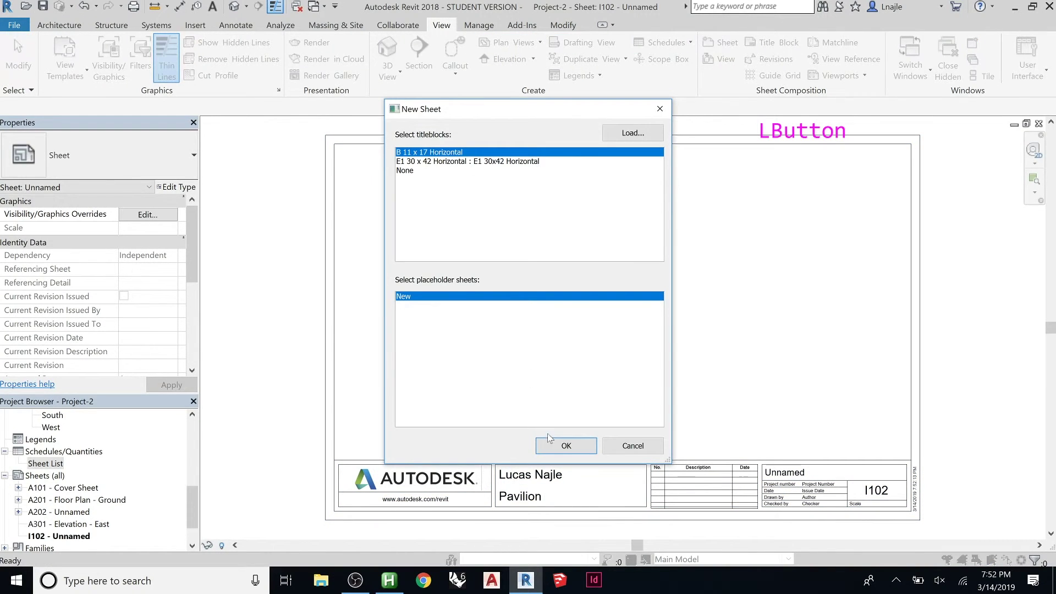
click(551, 438)
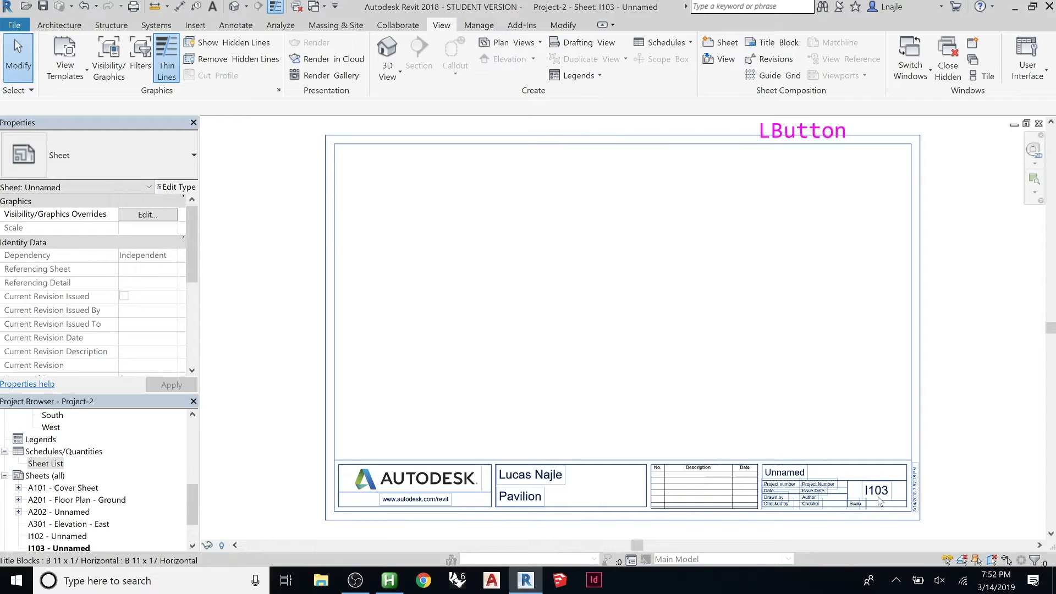
click(721, 44)
click(551, 438)
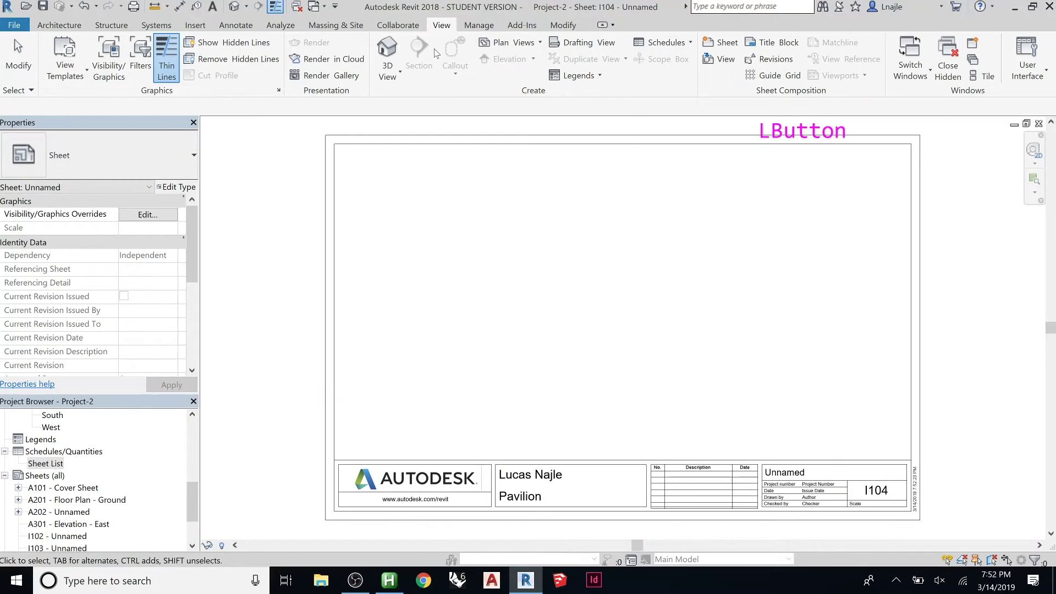
Step: Change the newest sheet's number to M102 in its title block
click(871, 495)
click(871, 492)
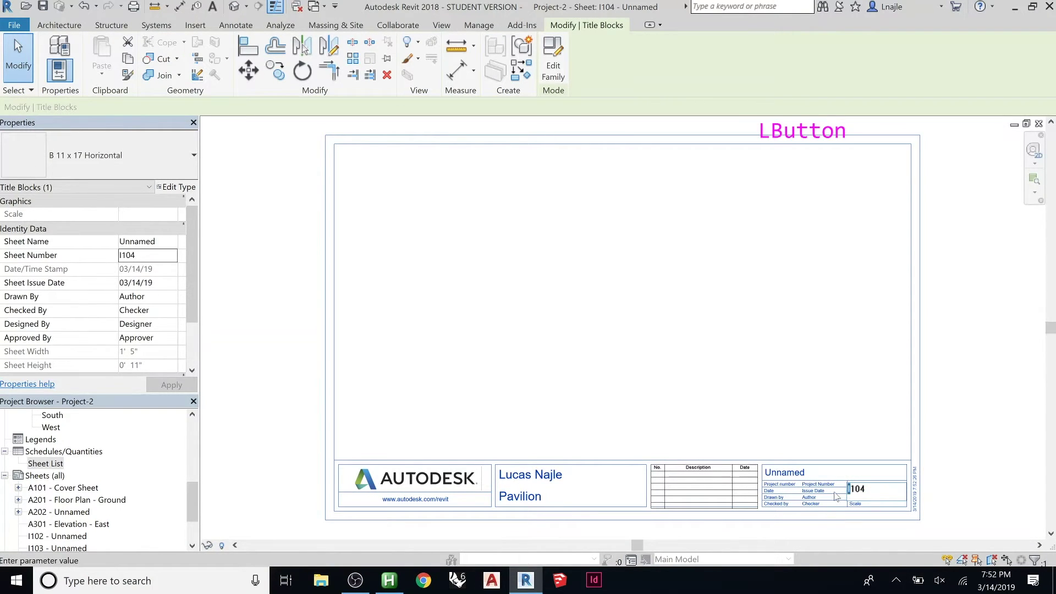
text(M)
drag(864, 489, 871, 489)
text(2)
click(746, 361)
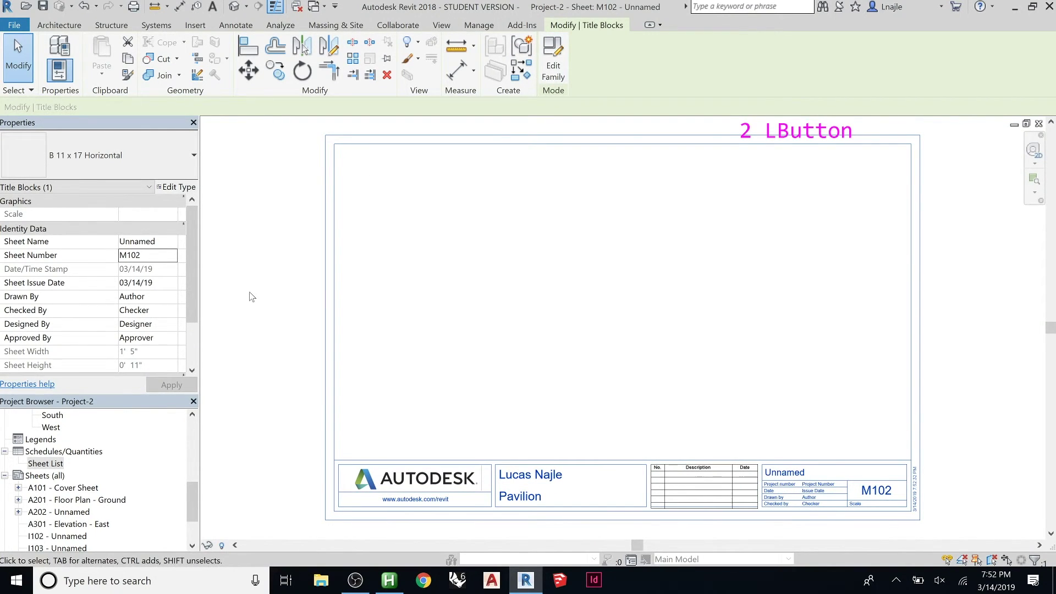
Step: Return to the A101 cover sheet, check its placed sheet list and open the source schedule
click(317, 8)
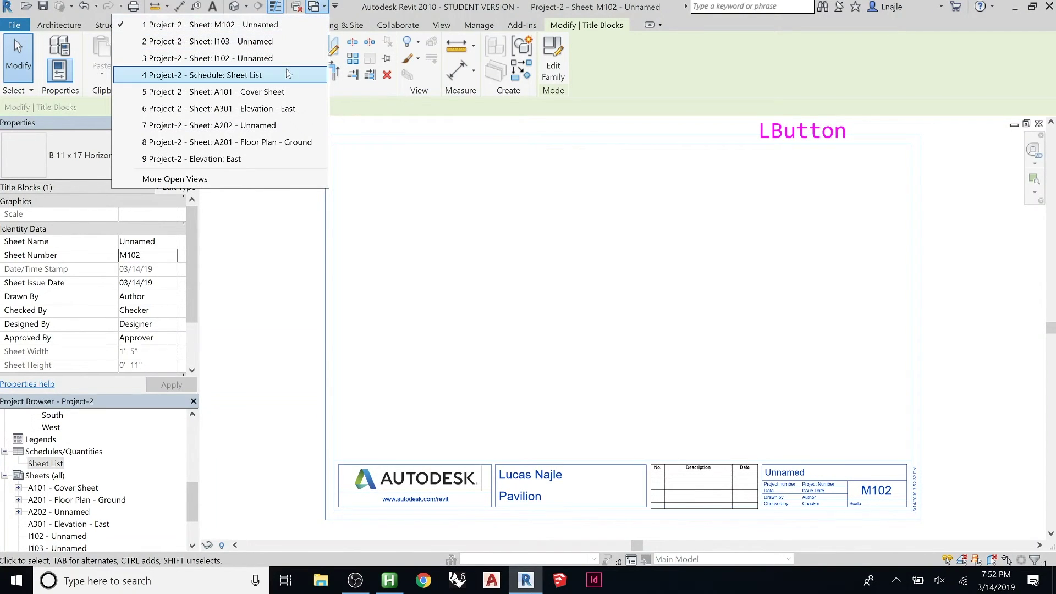
click(283, 91)
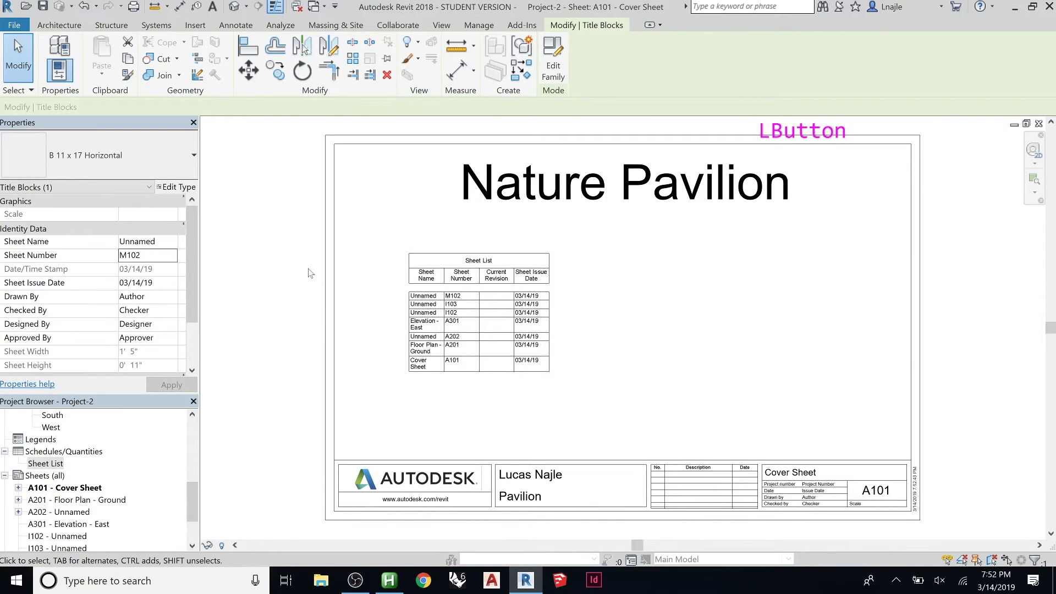
click(496, 333)
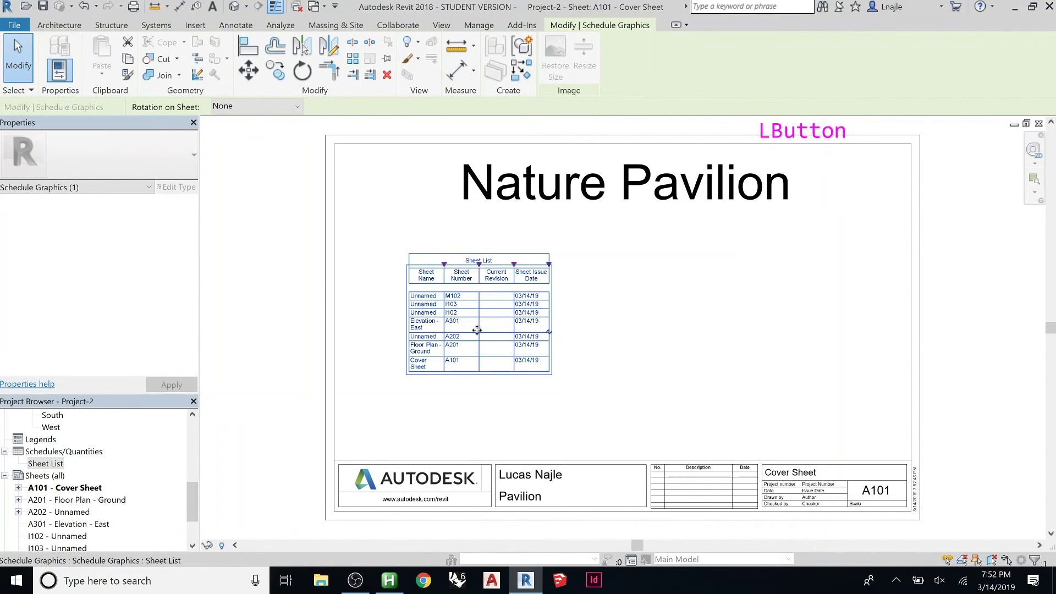
double_click(479, 334)
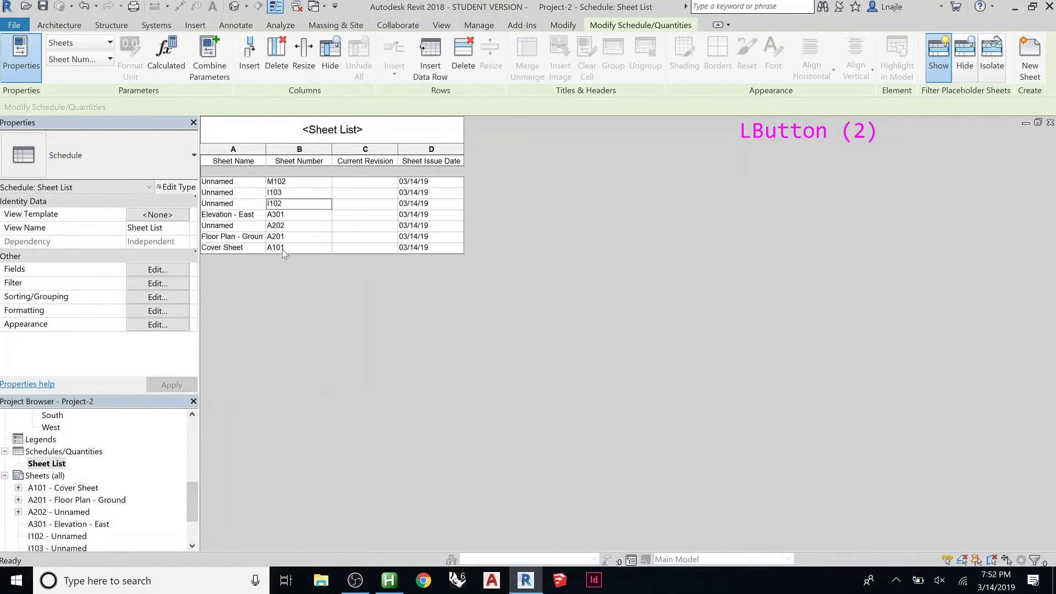
Step: Set the sheet list's sorting by sheet number to ascending order
click(144, 297)
drag(600, 138, 688, 142)
click(796, 193)
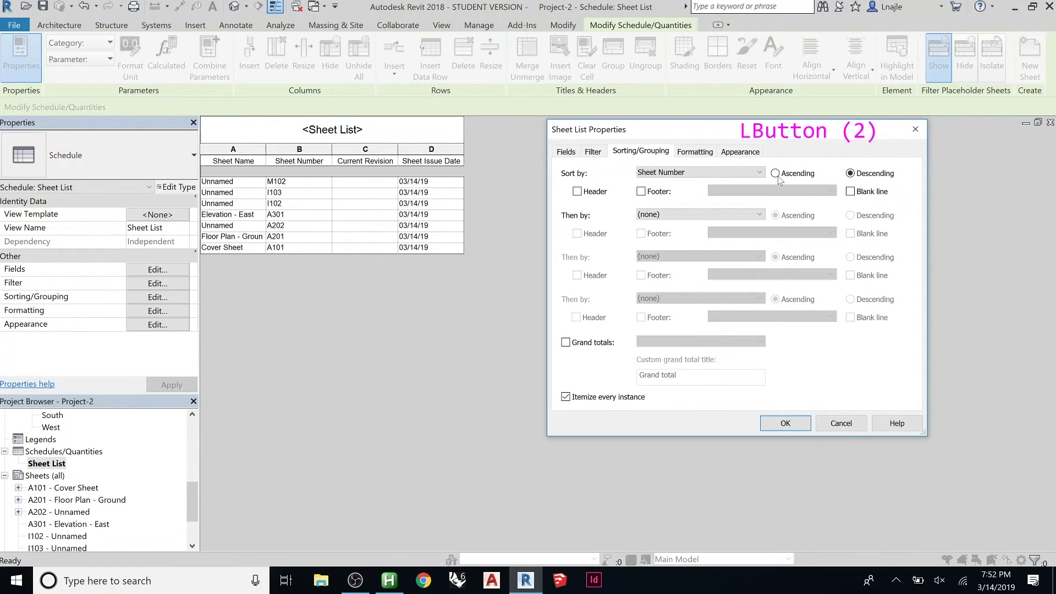
click(776, 174)
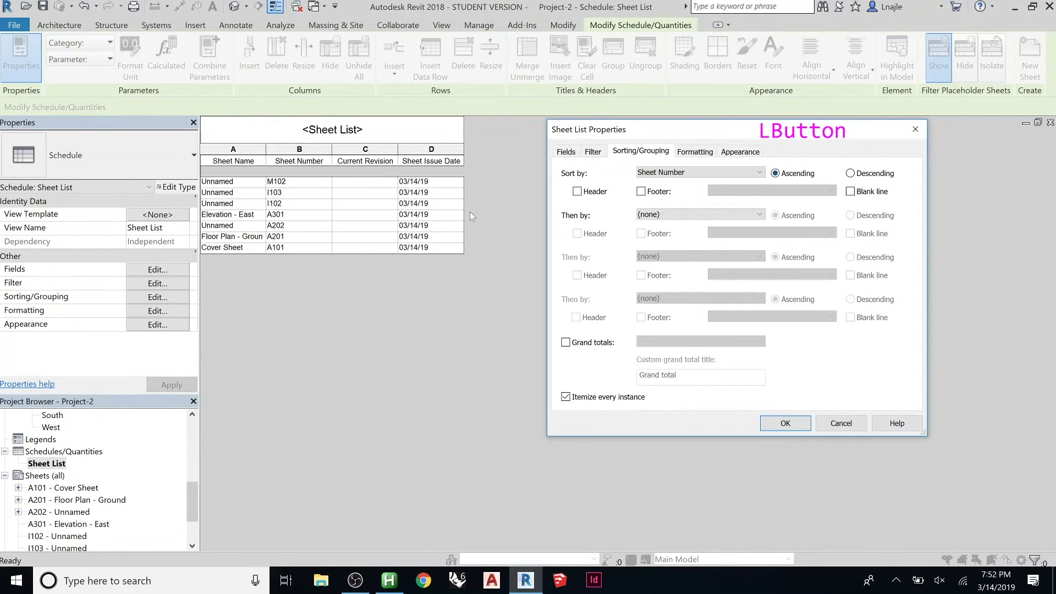
click(786, 428)
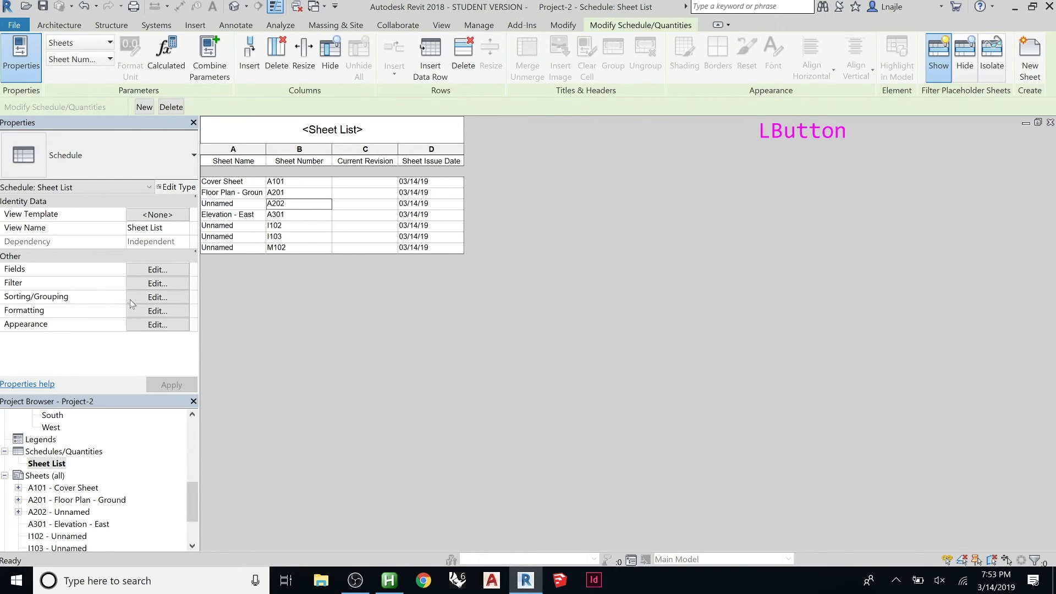
Step: Filter the sheet list to include only sheets whose Sheet Number begins with A
click(144, 283)
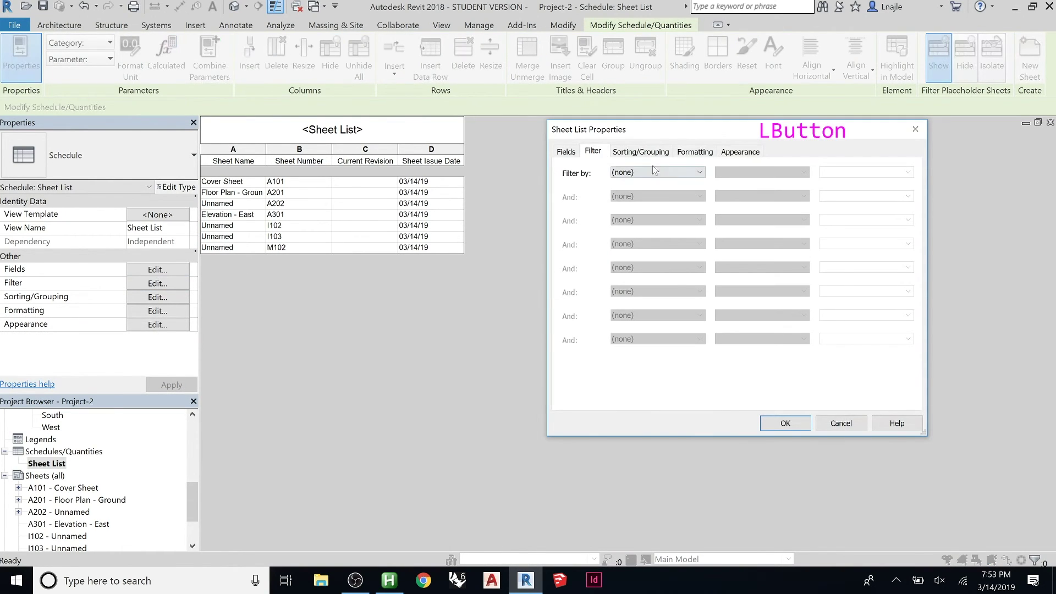
click(644, 174)
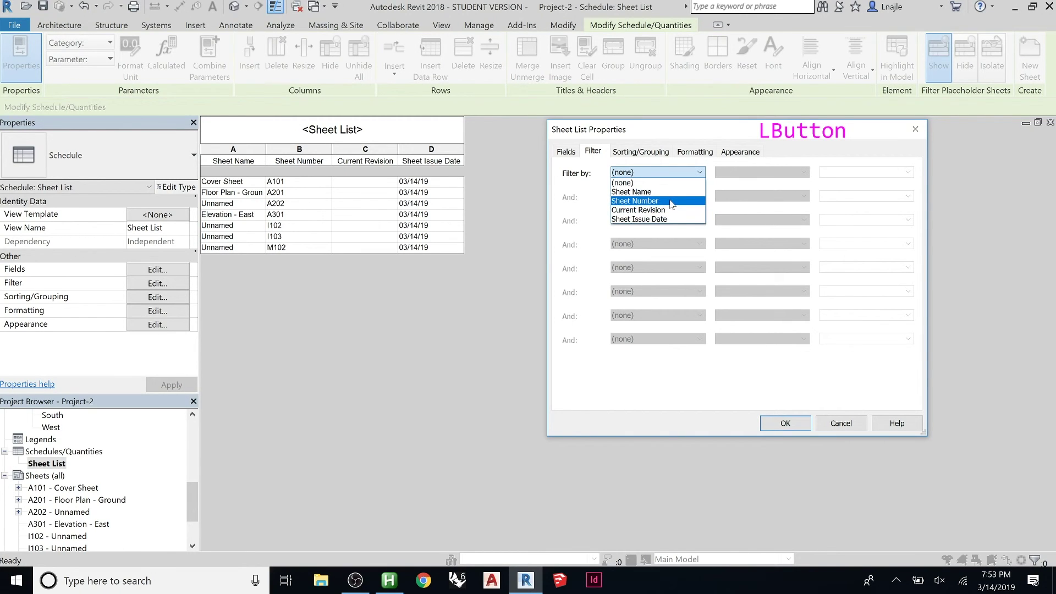
click(671, 202)
click(743, 174)
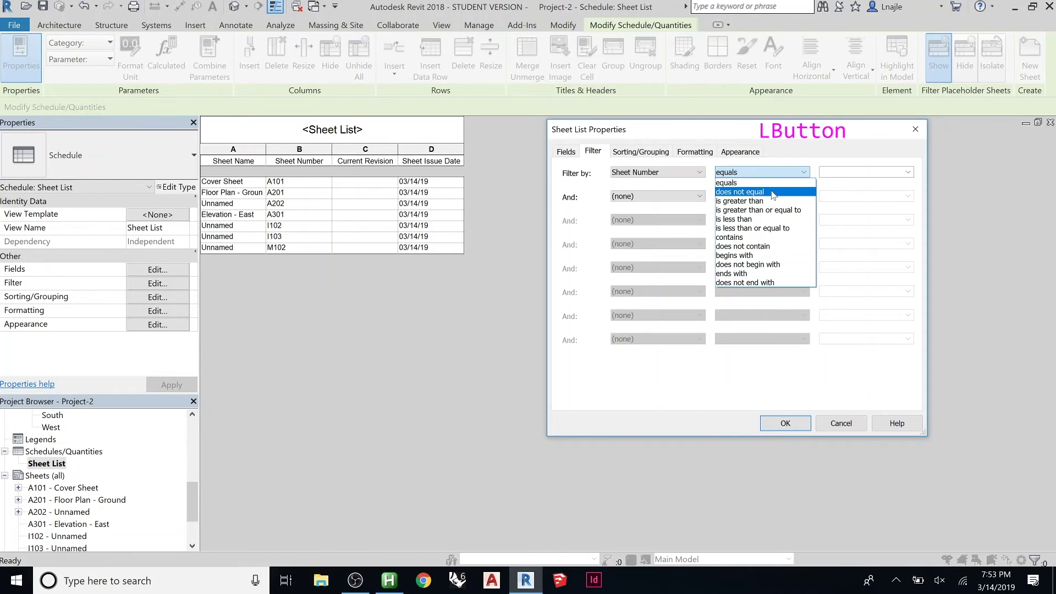
click(773, 192)
click(796, 176)
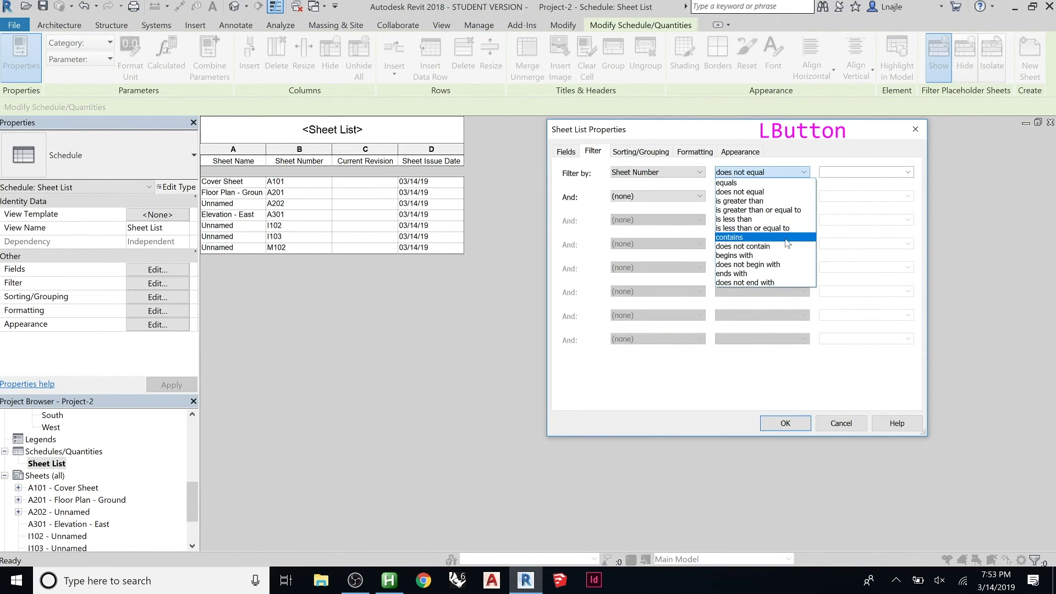
click(784, 247)
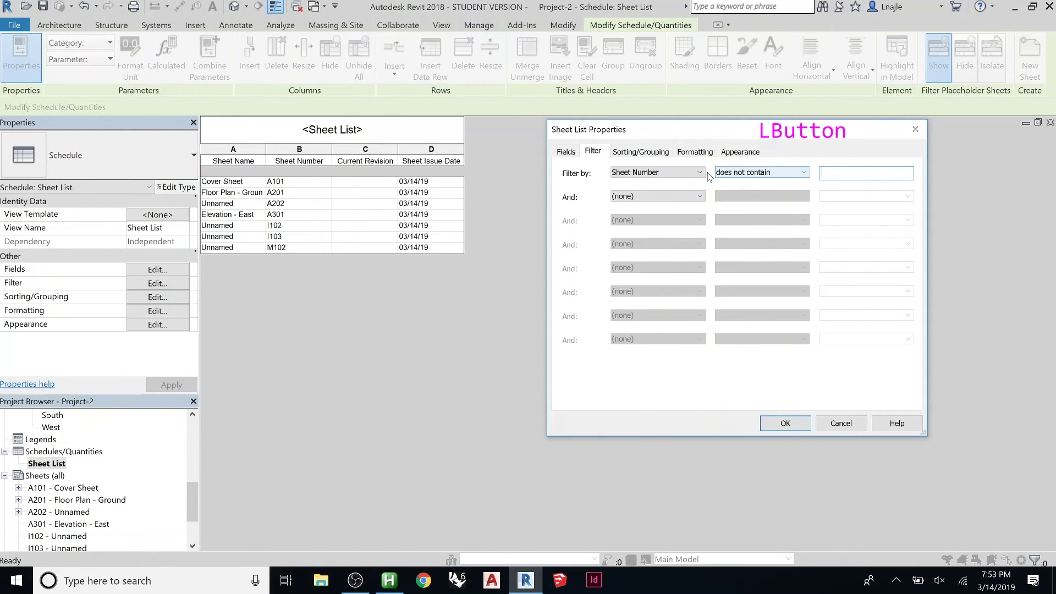
click(687, 173)
click(746, 173)
click(746, 174)
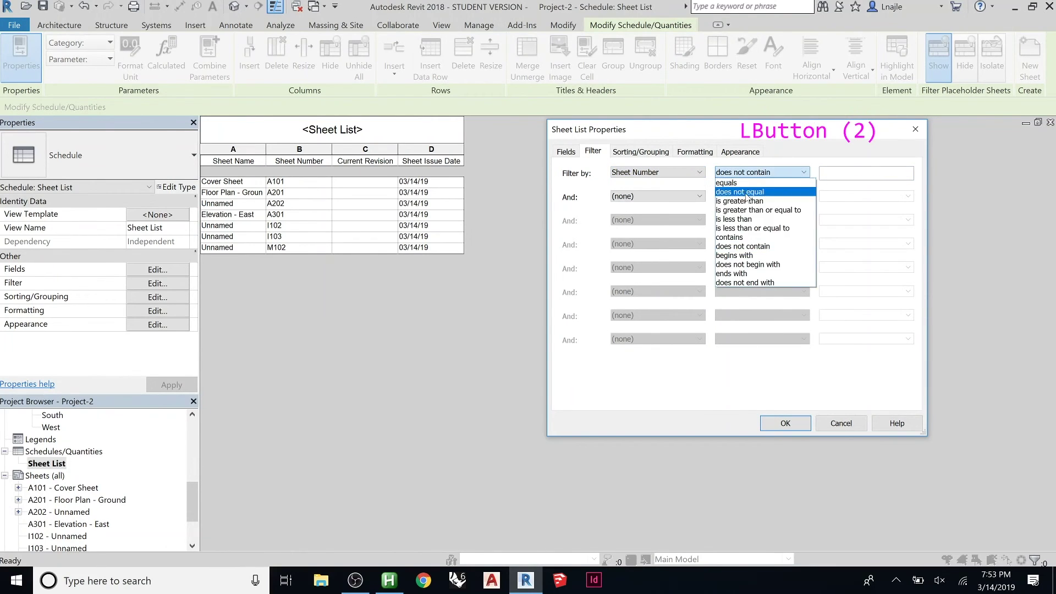
click(781, 257)
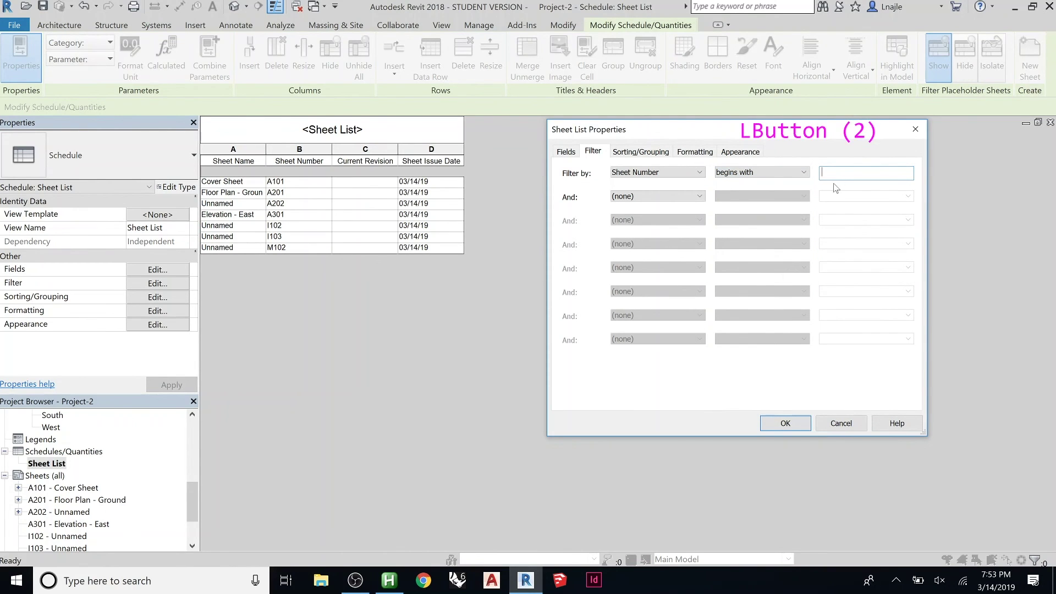
text(A)
click(804, 423)
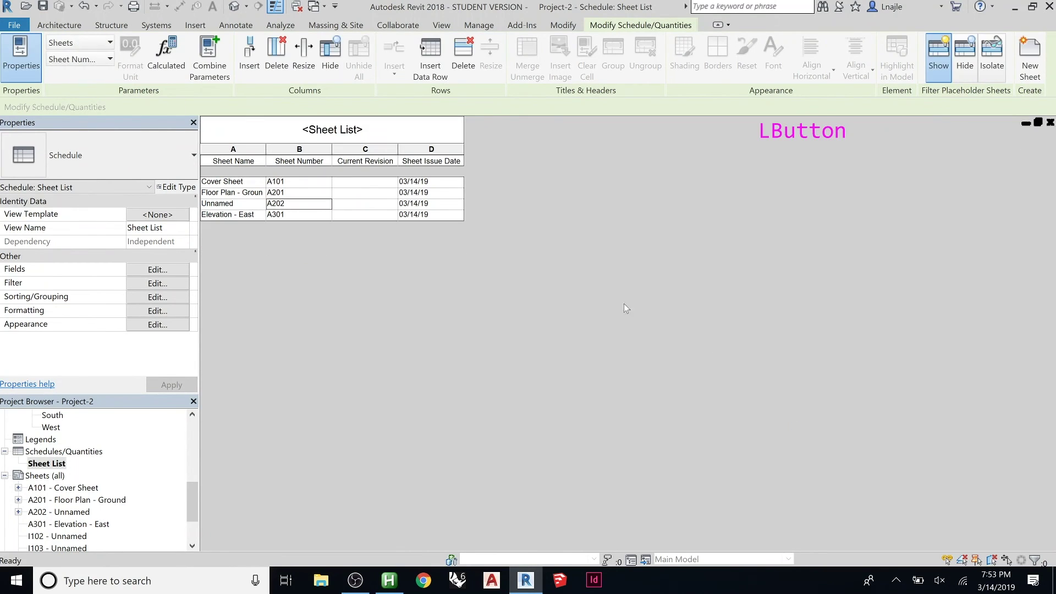